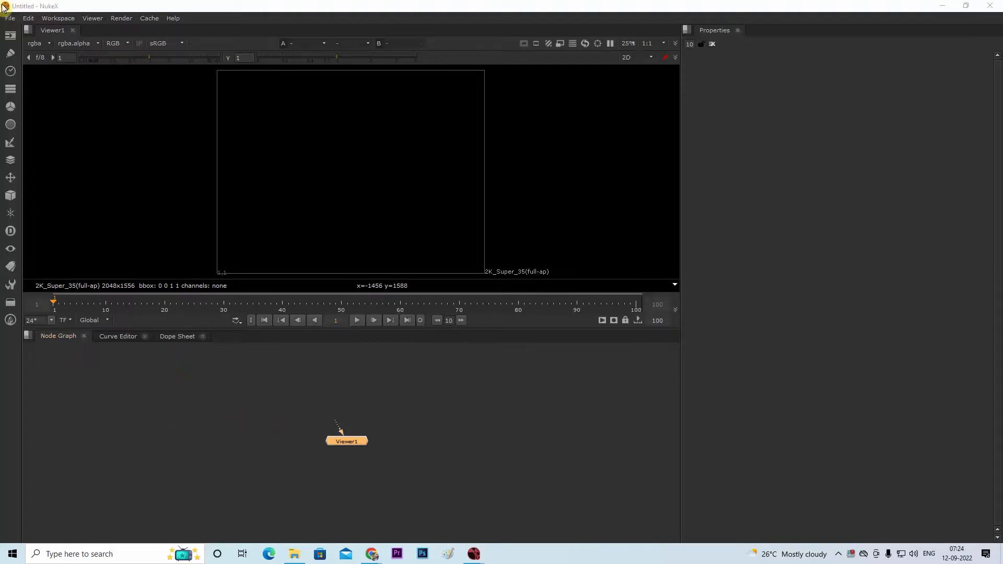
Delete the three erroring Read nodes (MOTION BANNDER, VRAY, CORONA).
{"action": "left_click", "coordinate": [10, 17]}
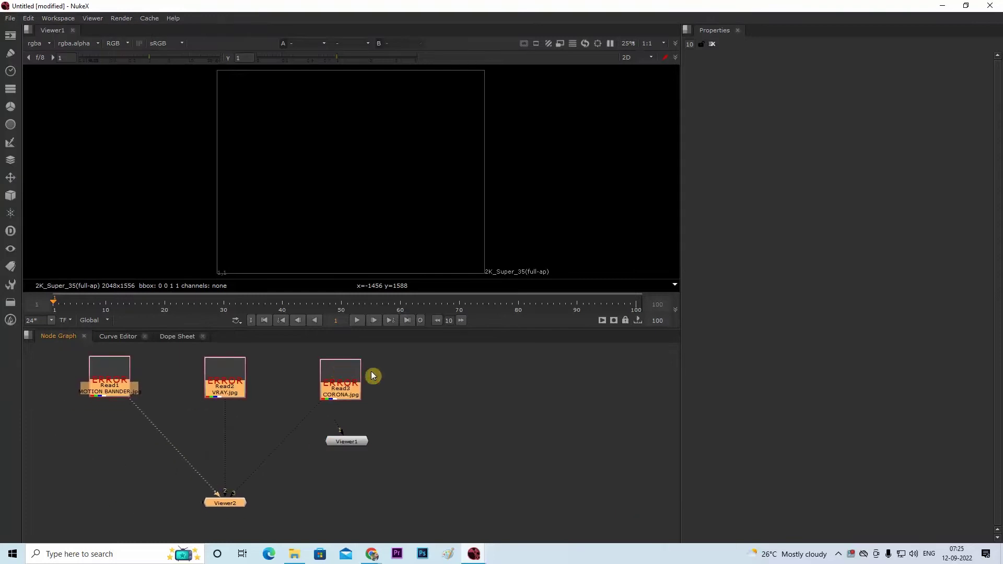
{"action": "mouse_move", "coordinate": [424, 356]}
{"action": "left_mouse_down"}
{"action": "mouse_move", "coordinate": [446, 370]}
{"action": "mouse_move", "coordinate": [94, 406]}
{"action": "left_mouse_up"}
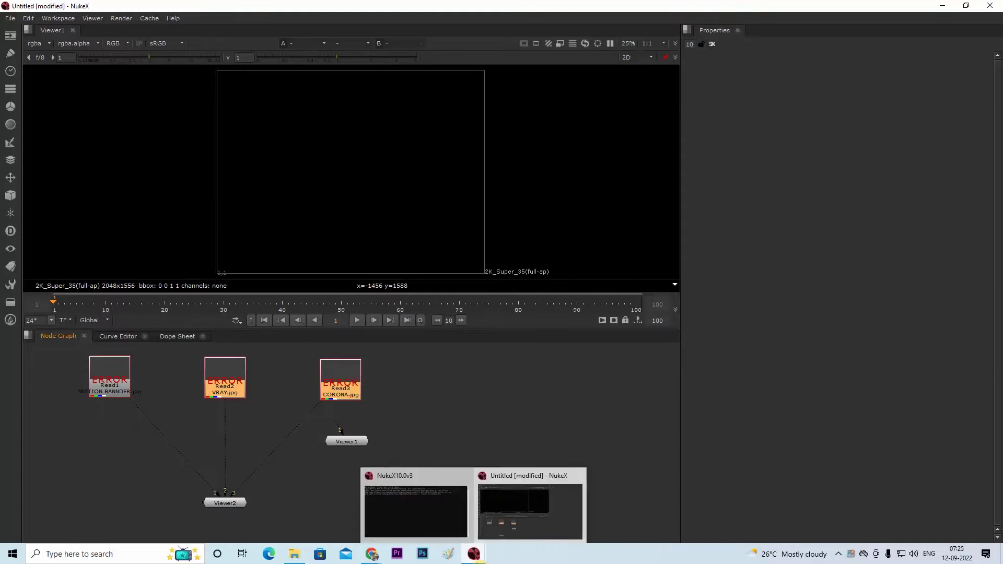
{"action": "left_click", "coordinate": [463, 375]}
{"action": "left_click_drag", "start_coordinate": [403, 366], "coordinate": [82, 391]}
{"action": "left_click", "coordinate": [416, 476]}
{"action": "left_click_drag", "start_coordinate": [403, 352], "coordinate": [42, 403]}
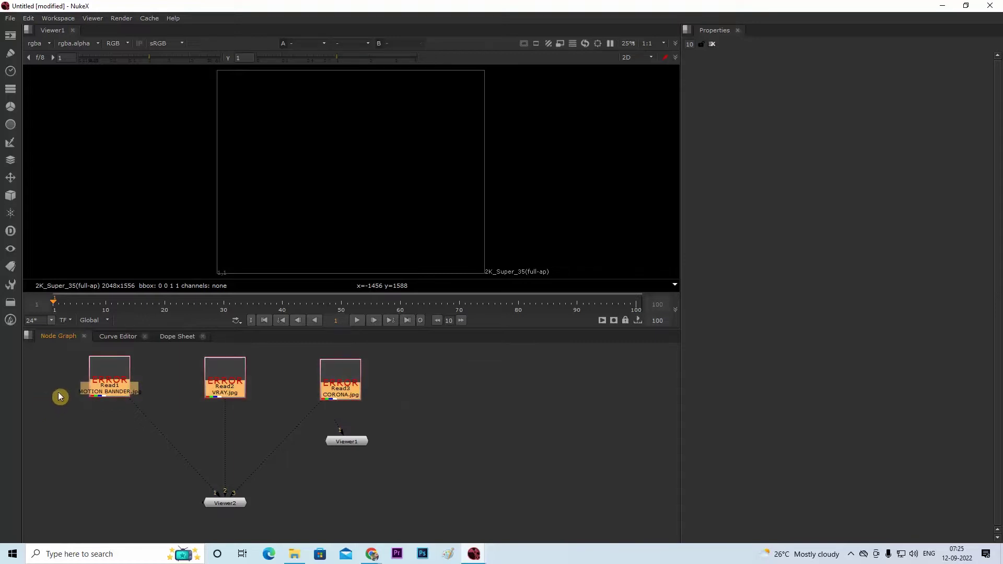
{"action": "key", "text": "Delete"}
Delete Viewer2 and move Viewer1 lower and left in the graph.
{"action": "left_click", "coordinate": [230, 502]}
{"action": "key", "text": "Delete"}
{"action": "left_click_drag", "start_coordinate": [353, 442], "coordinate": [296, 460]}
{"action": "left_click", "coordinate": [182, 394]}
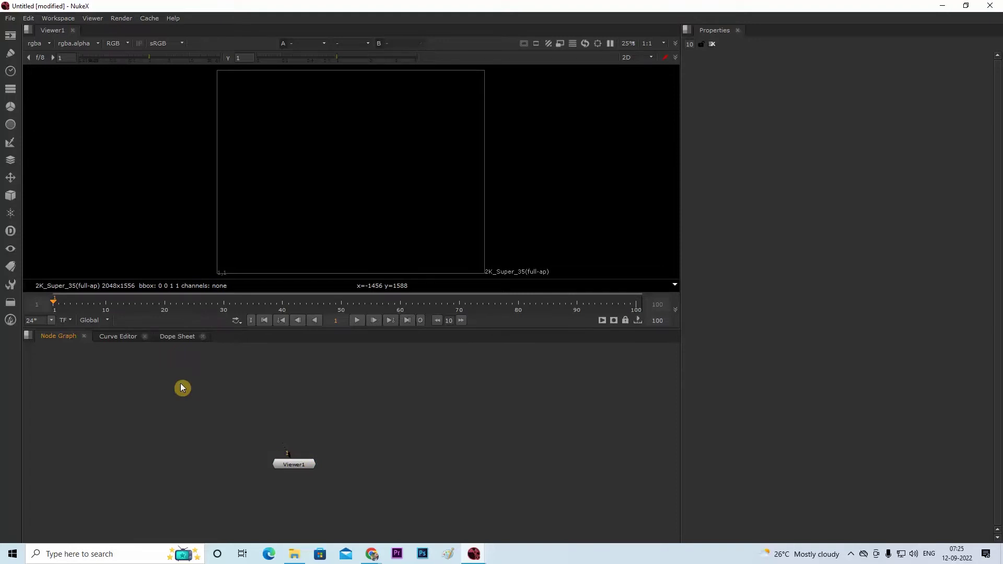
Read in D:/KB CHANNEL EDIT/MVI_0022.MOV (1920x1080, 466 frames) as a Read node.
{"action": "key", "text": "r"}
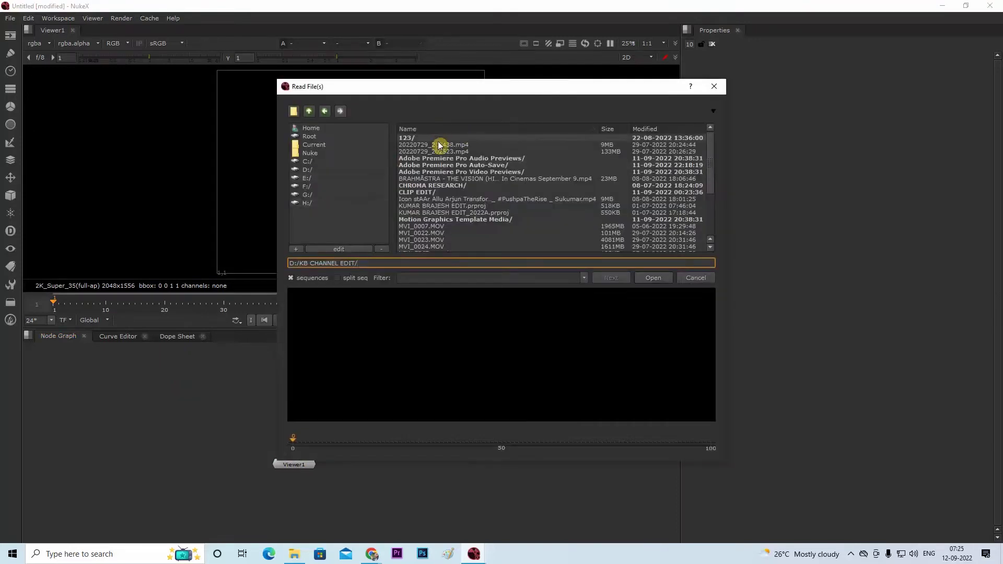
{"action": "left_click", "coordinate": [438, 206]}
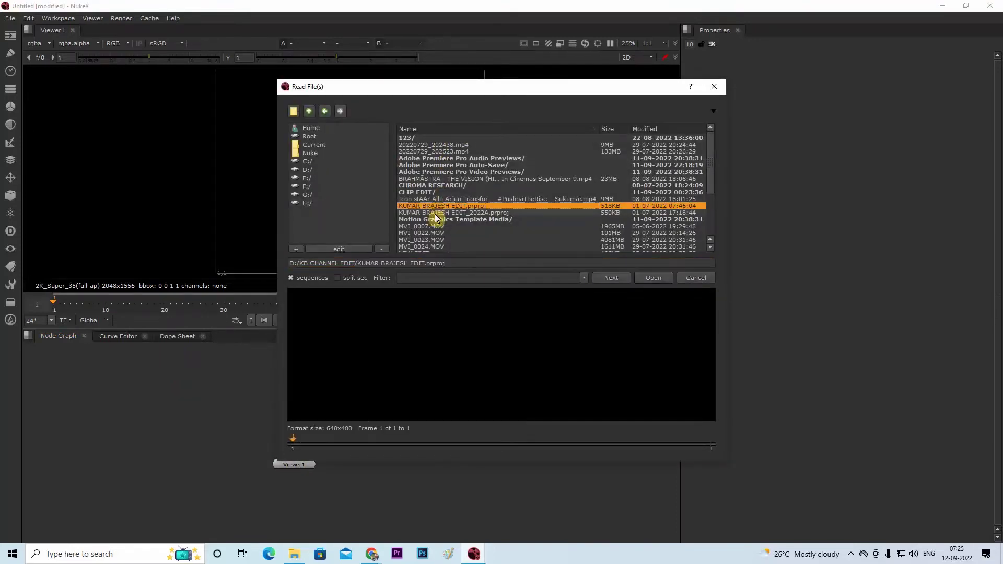
{"action": "left_click", "coordinate": [436, 212]}
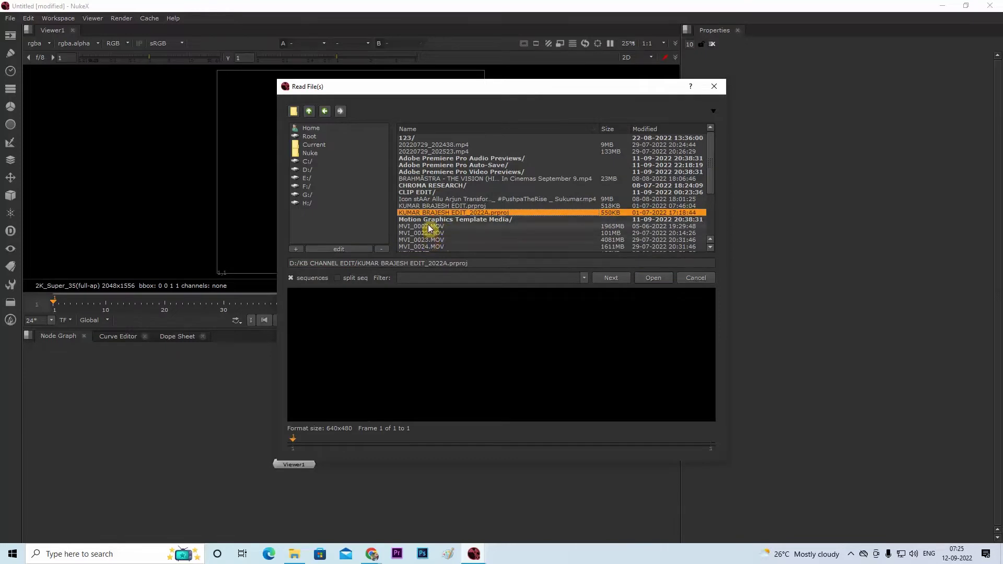
{"action": "left_click", "coordinate": [430, 227]}
{"action": "left_click", "coordinate": [434, 233]}
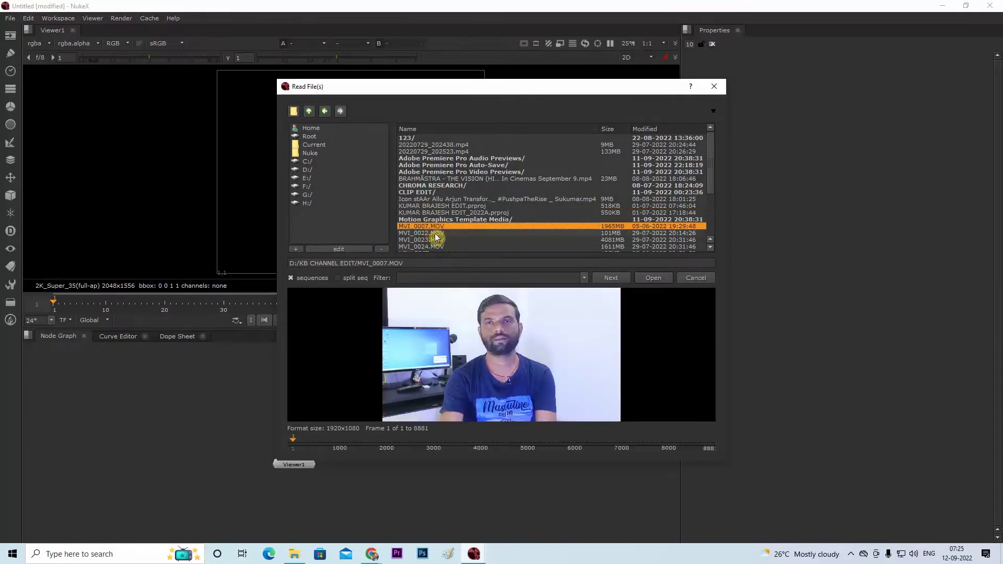
{"action": "left_click", "coordinate": [651, 277]}
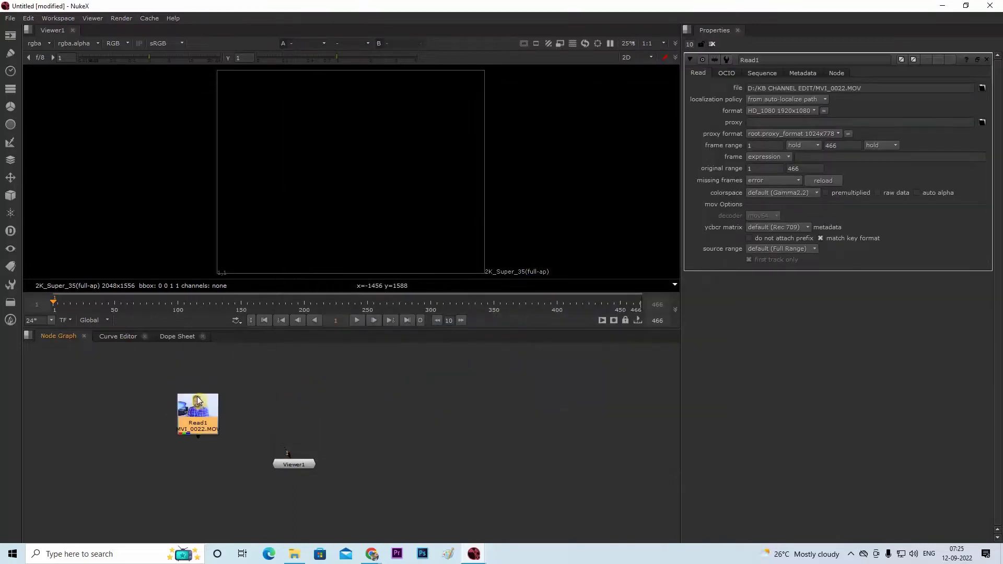
Connect Read1 to Viewer1 and move the timeline to frame 118.
{"action": "left_click_drag", "start_coordinate": [197, 401], "coordinate": [212, 391]}
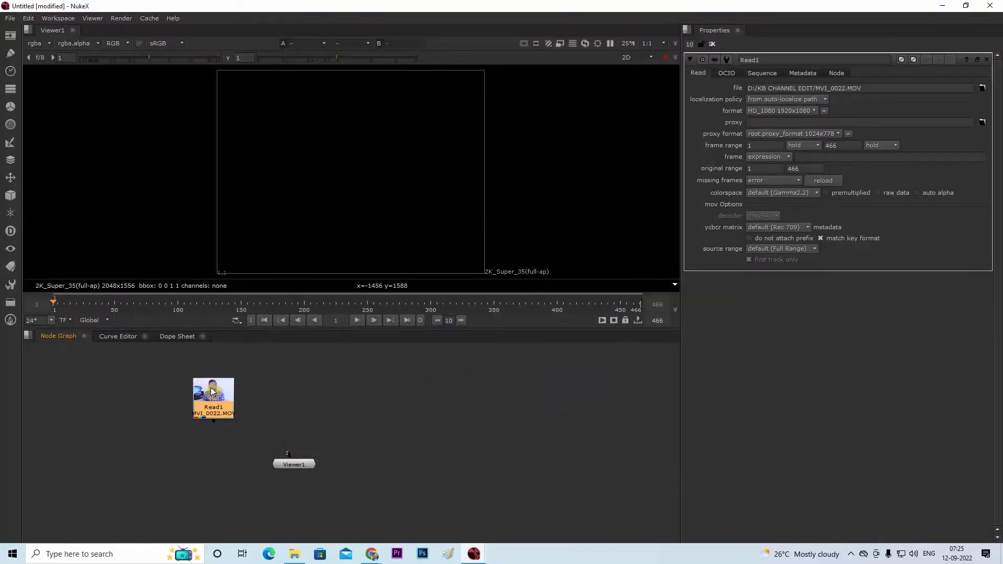
{"action": "key", "text": "1"}
{"action": "scroll", "coordinate": [352, 180], "scroll_direction": "up", "scroll_amount": 3}
{"action": "scroll", "coordinate": [387, 165], "scroll_direction": "down", "scroll_amount": 2}
{"action": "scroll", "coordinate": [349, 169], "scroll_direction": "up", "scroll_amount": 2}
{"action": "scroll", "coordinate": [349, 169], "scroll_direction": "down", "scroll_amount": 1}
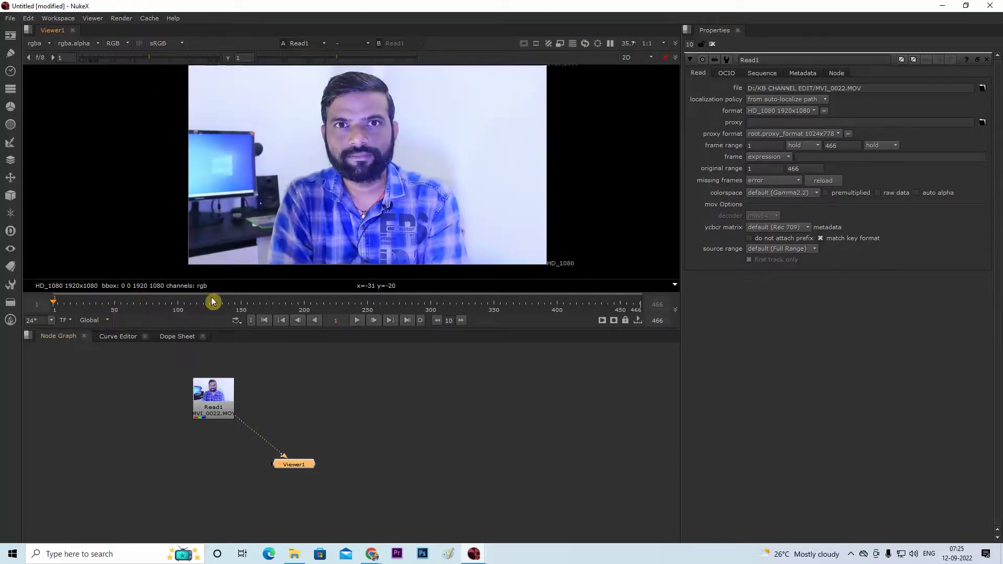
{"action": "left_click_drag", "start_coordinate": [213, 302], "coordinate": [203, 305]}
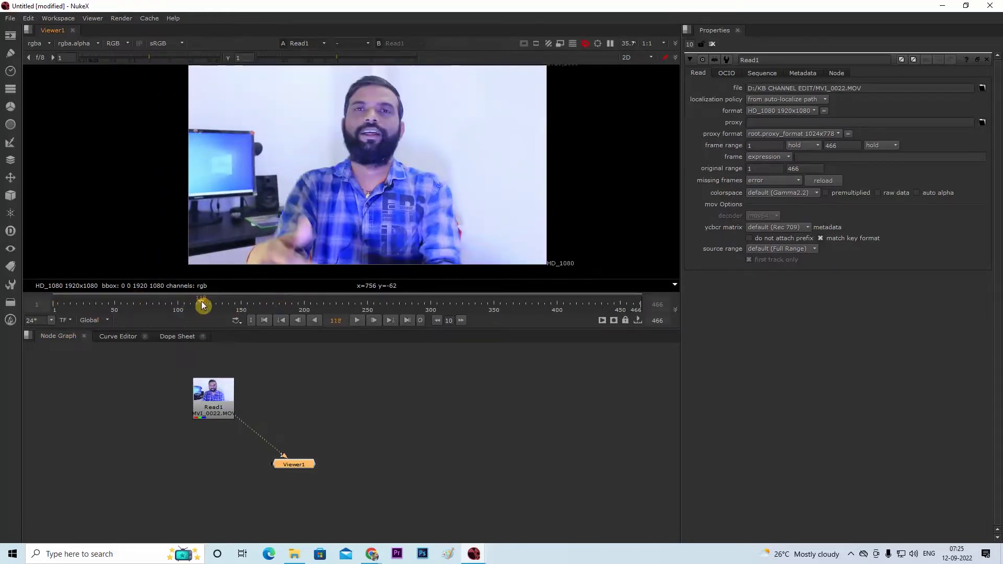
Space Viewer1 further right of Read1 and shift Read1 slightly left.
{"action": "left_click_drag", "start_coordinate": [336, 430], "coordinate": [394, 442]}
{"action": "left_click_drag", "start_coordinate": [292, 466], "coordinate": [351, 477]}
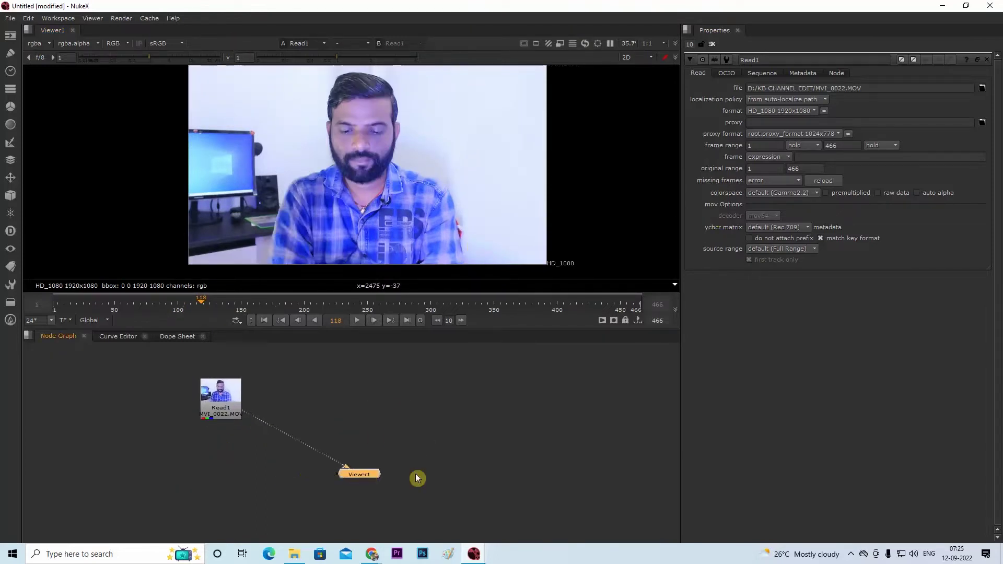
{"action": "left_click_drag", "start_coordinate": [416, 478], "coordinate": [444, 472]}
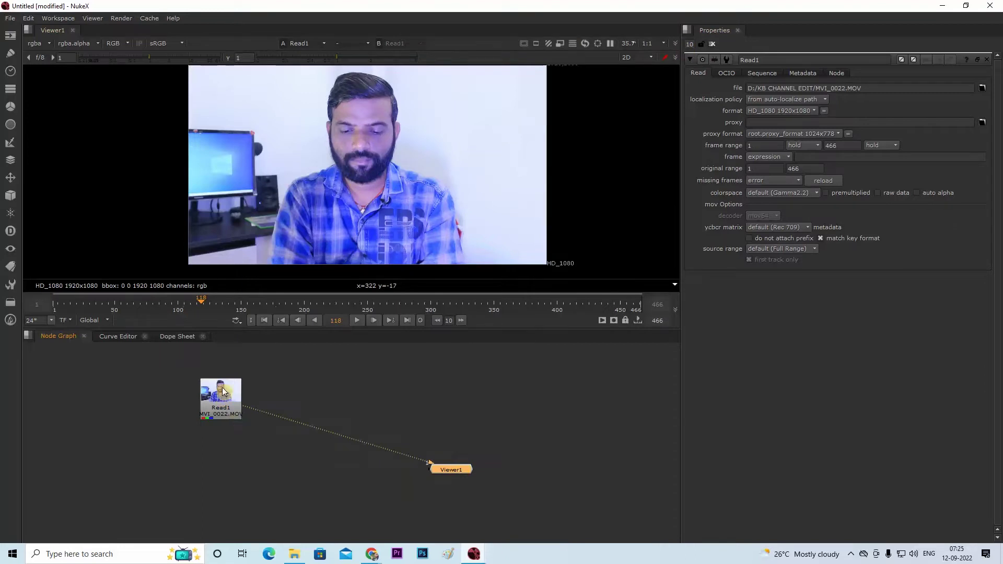
{"action": "left_click_drag", "start_coordinate": [224, 391], "coordinate": [209, 388]}
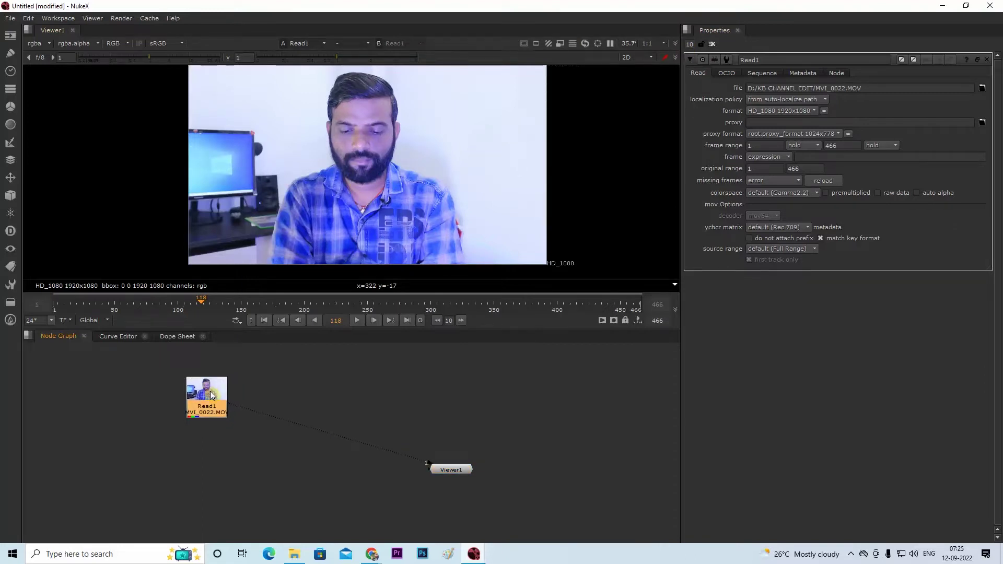
Add Blur1 below Read1 and Transform1 to the right of Blur1, feeding Viewer1.
{"action": "key", "text": "b"}
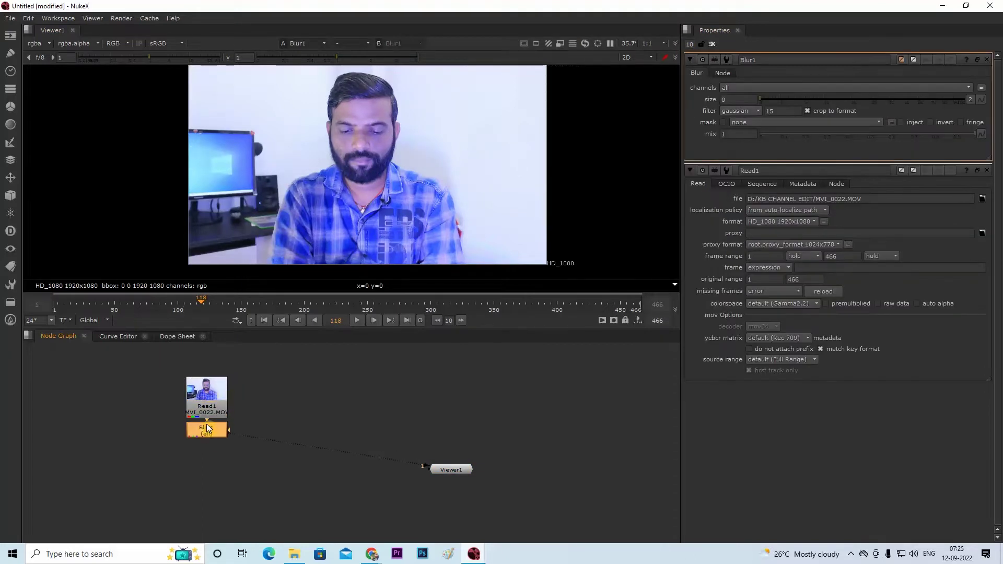
{"action": "left_click_drag", "start_coordinate": [207, 427], "coordinate": [207, 462]}
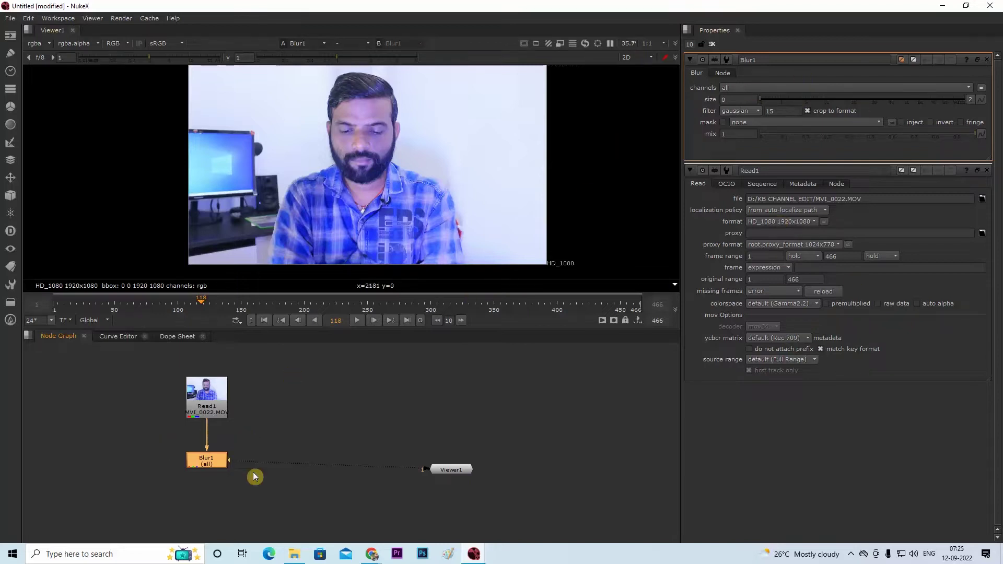
{"action": "key", "text": "t"}
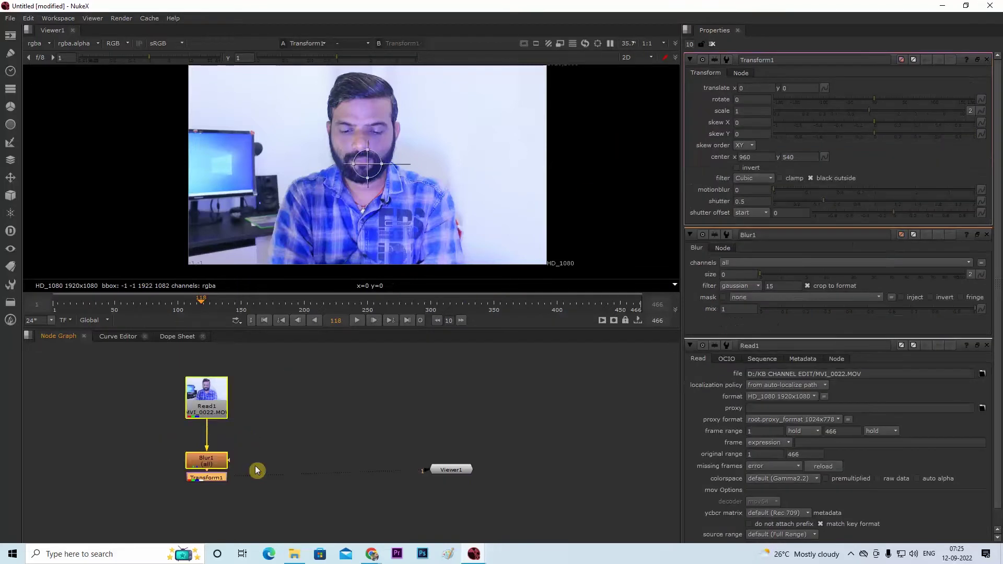
{"action": "left_click_drag", "start_coordinate": [209, 475], "coordinate": [301, 462]}
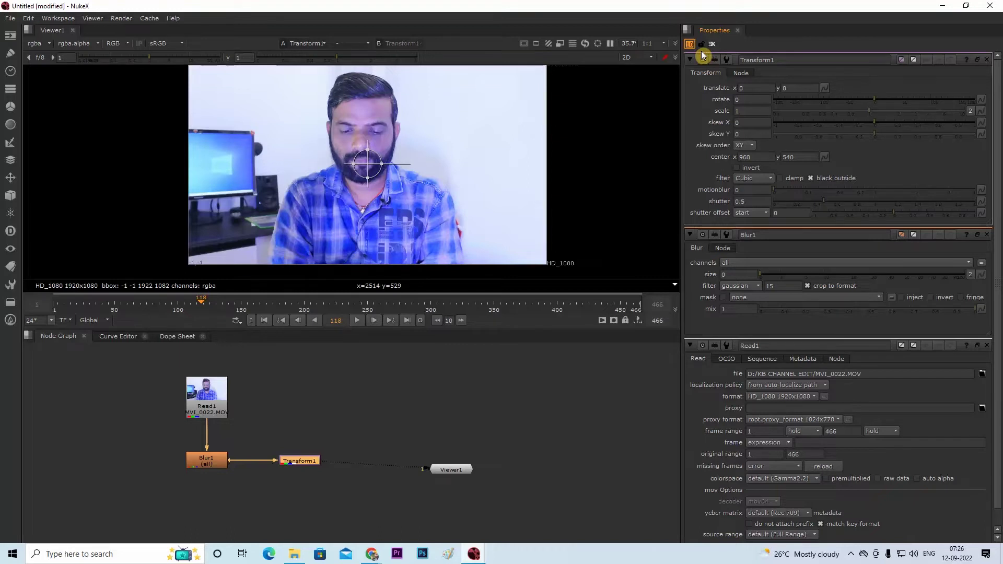
{"action": "key", "text": "Return"}
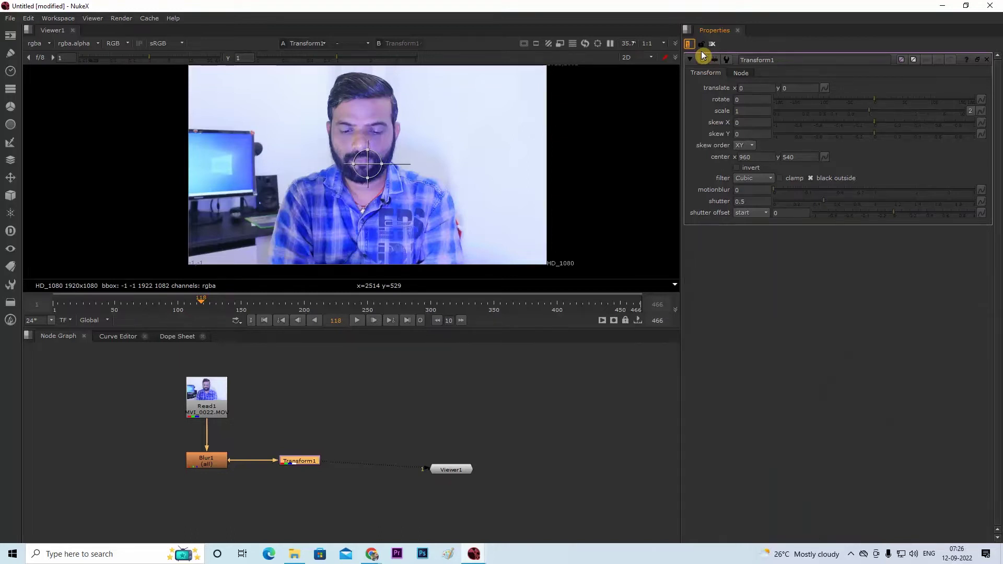
{"action": "double_click", "coordinate": [216, 464]}
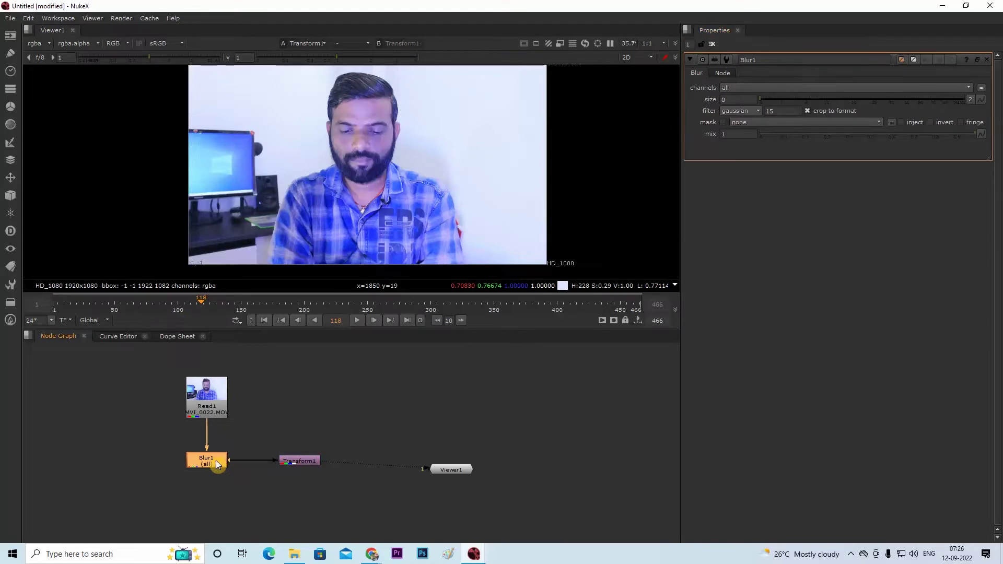
{"action": "double_click", "coordinate": [307, 464]}
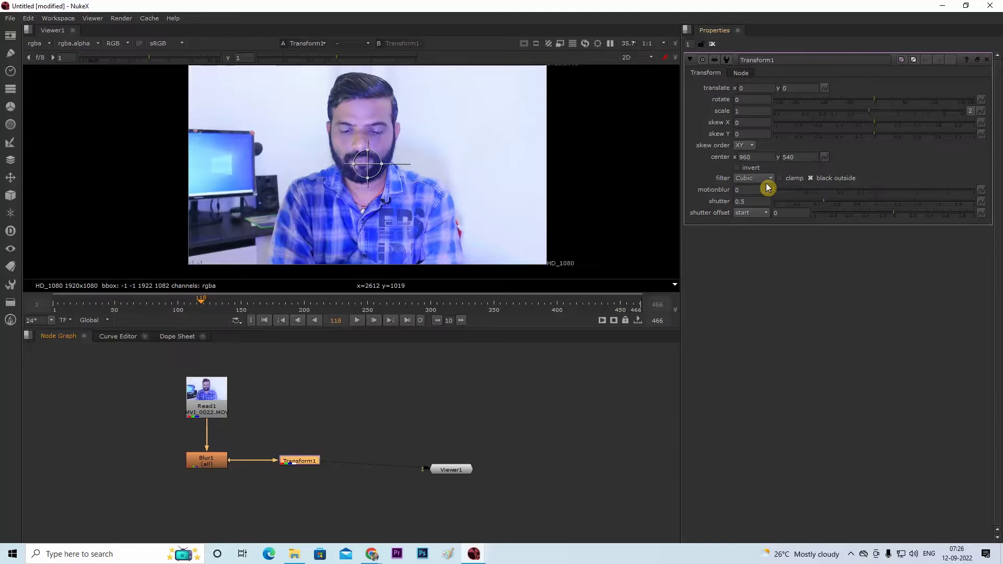
{"action": "left_click_drag", "start_coordinate": [262, 428], "coordinate": [365, 437]}
{"action": "left_click", "coordinate": [191, 427]}
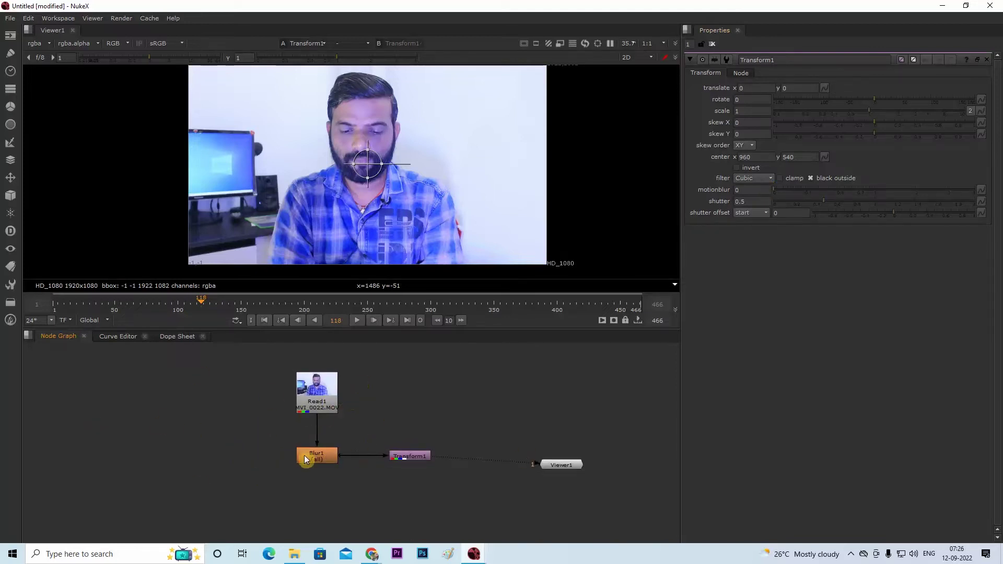
{"action": "left_click", "coordinate": [413, 454]}
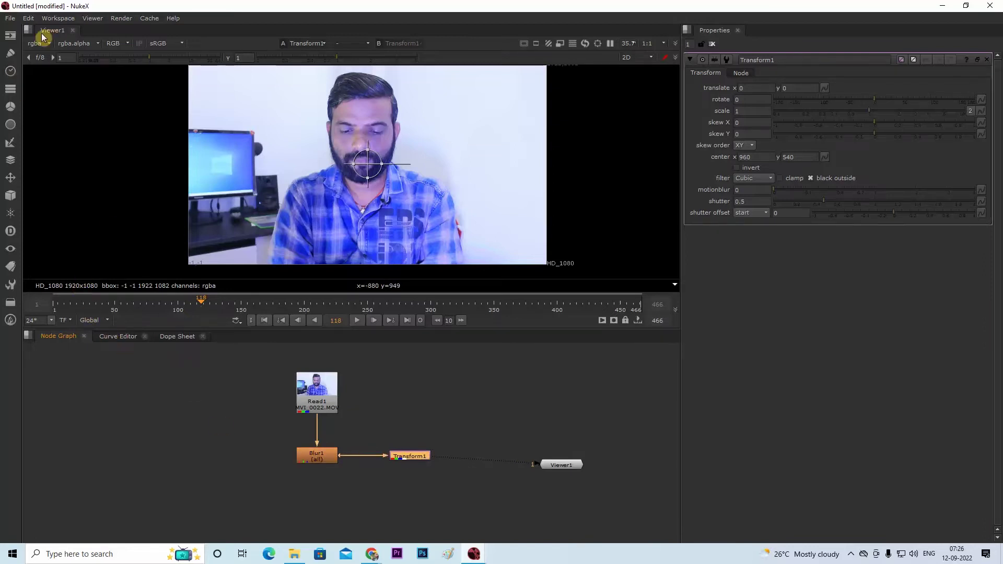
{"action": "left_click", "coordinate": [10, 36]}
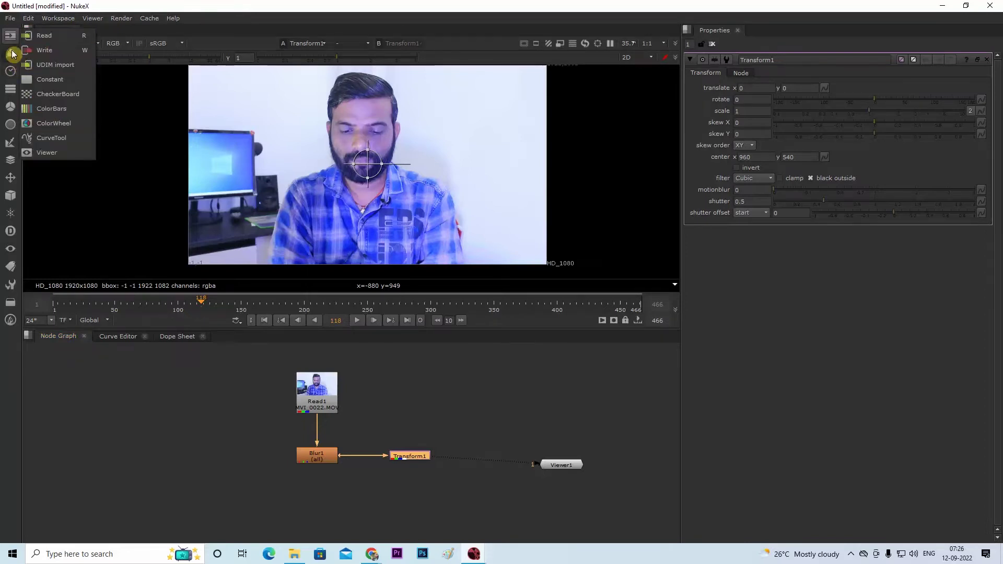
{"action": "left_click", "coordinate": [10, 52]}
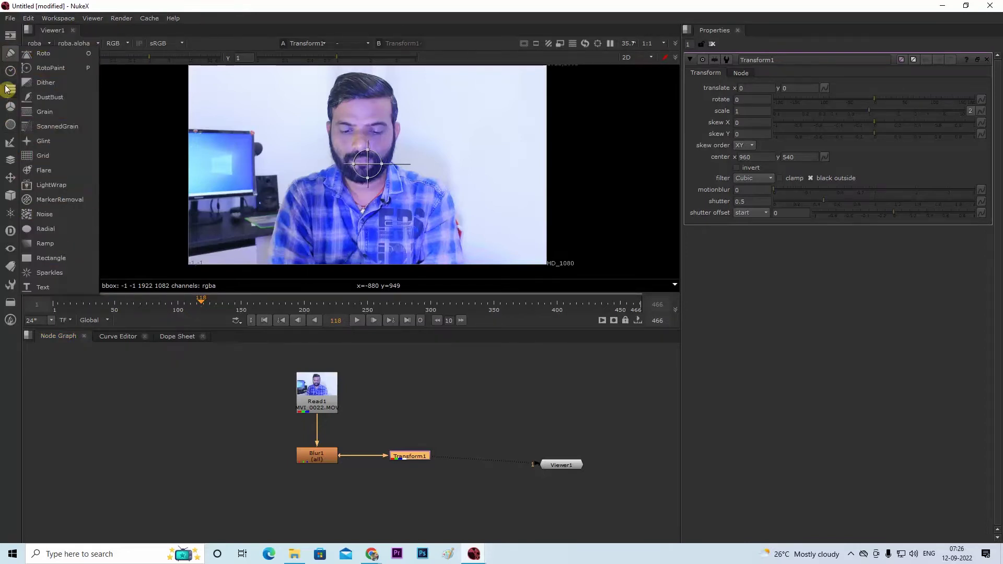
{"action": "left_click", "coordinate": [11, 72]}
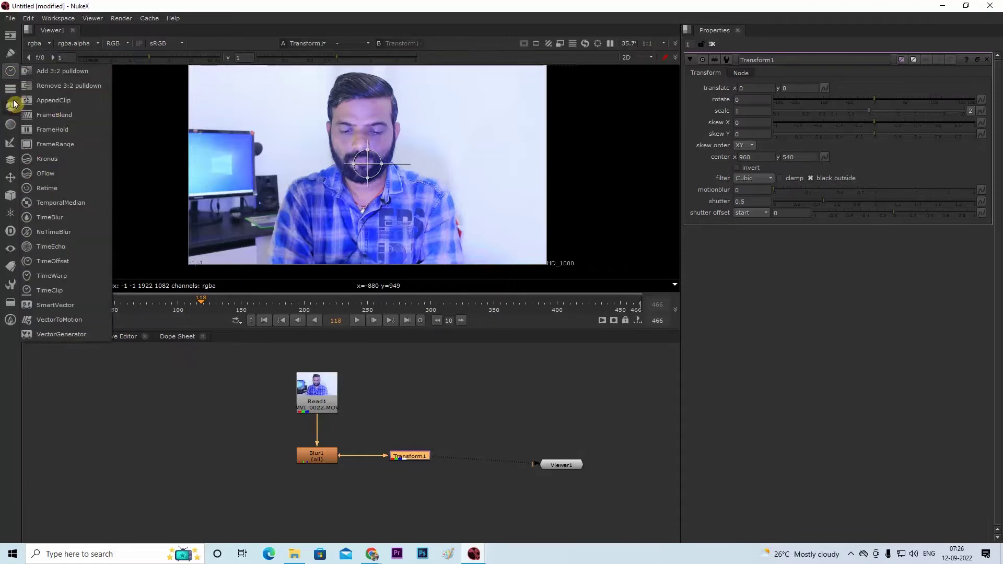
{"action": "left_click", "coordinate": [9, 90]}
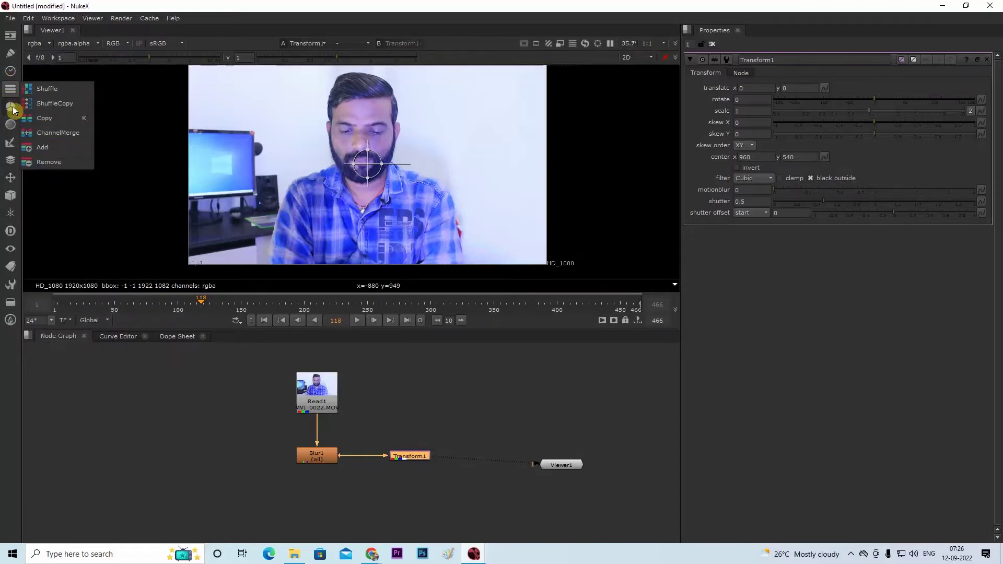
{"action": "left_click", "coordinate": [10, 107]}
{"action": "mouse_move", "coordinate": [61, 105]}
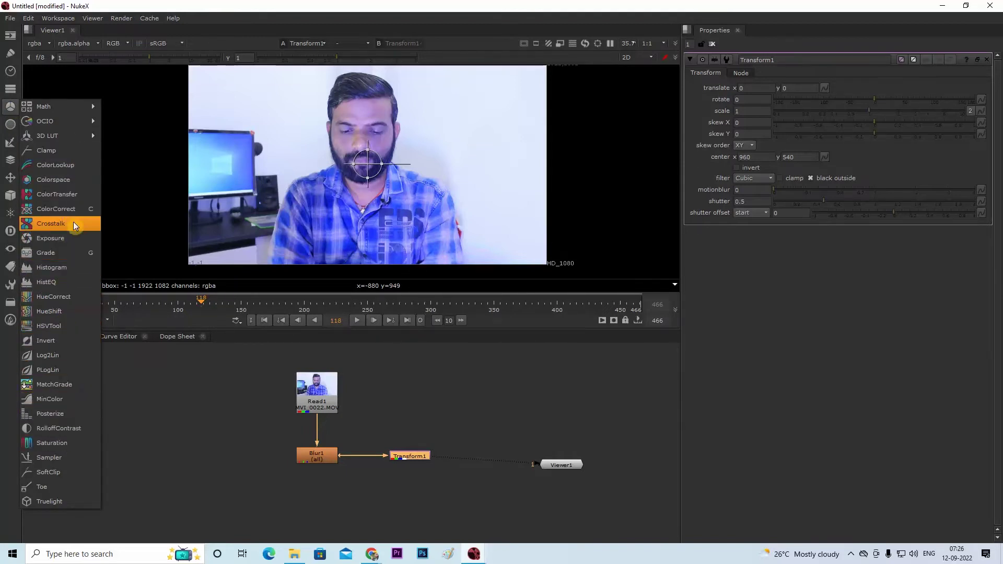
{"action": "mouse_move", "coordinate": [63, 125]}
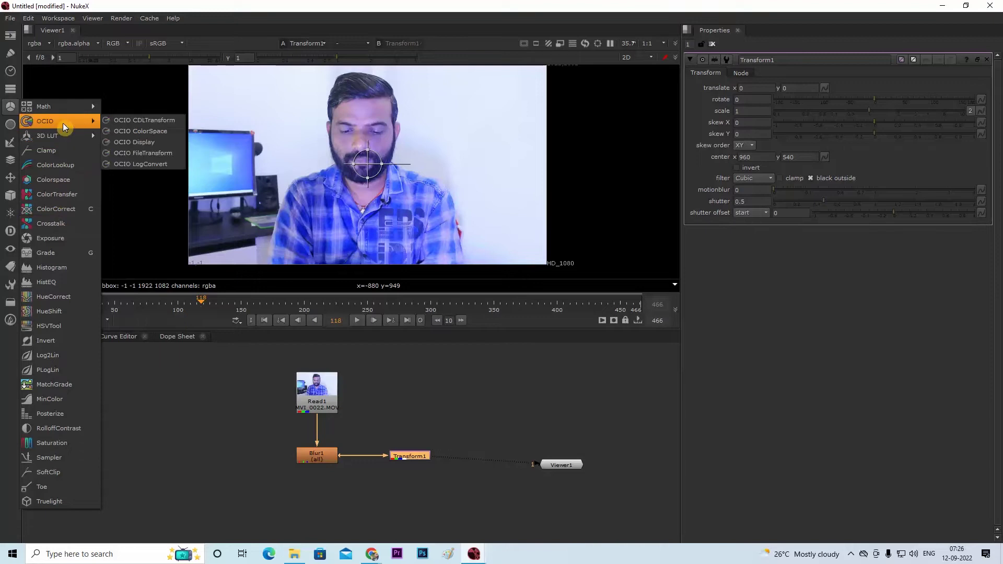
{"action": "left_click", "coordinate": [10, 124]}
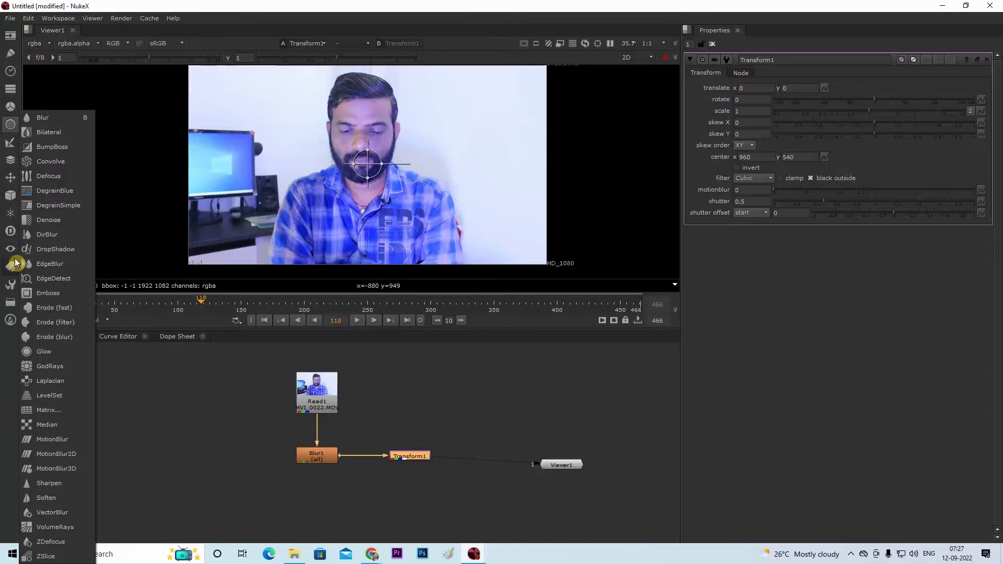
Create a Grade node through the Tab search and drop Grade1 between Read1 and Blur1.
{"action": "left_click", "coordinate": [229, 391]}
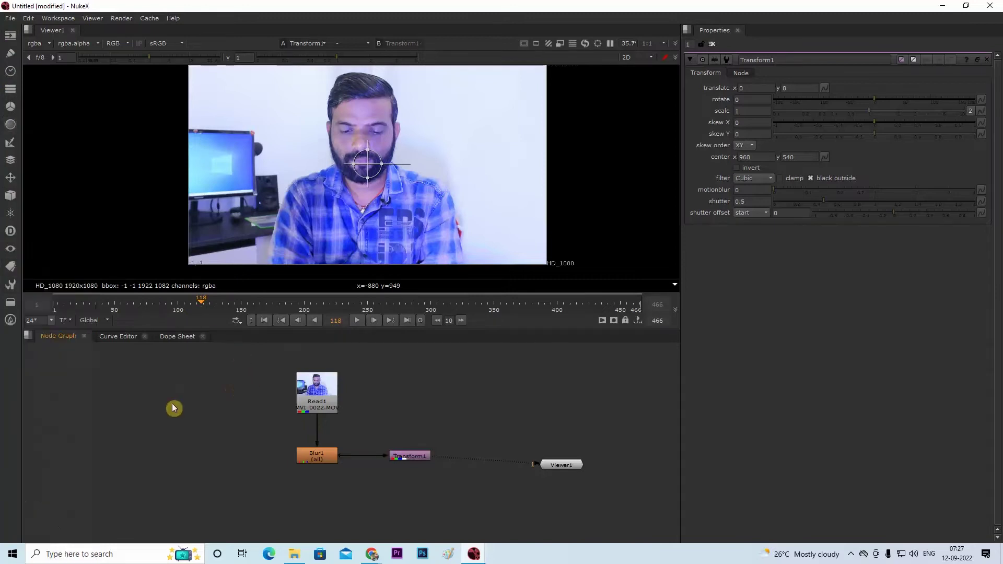
{"action": "key", "text": "Tab"}
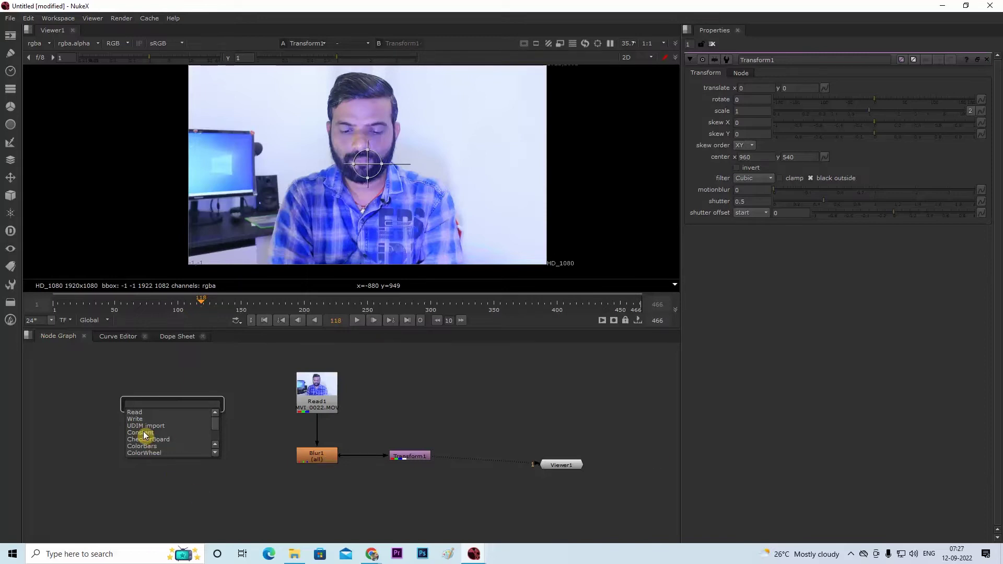
{"action": "type", "text": "grade"}
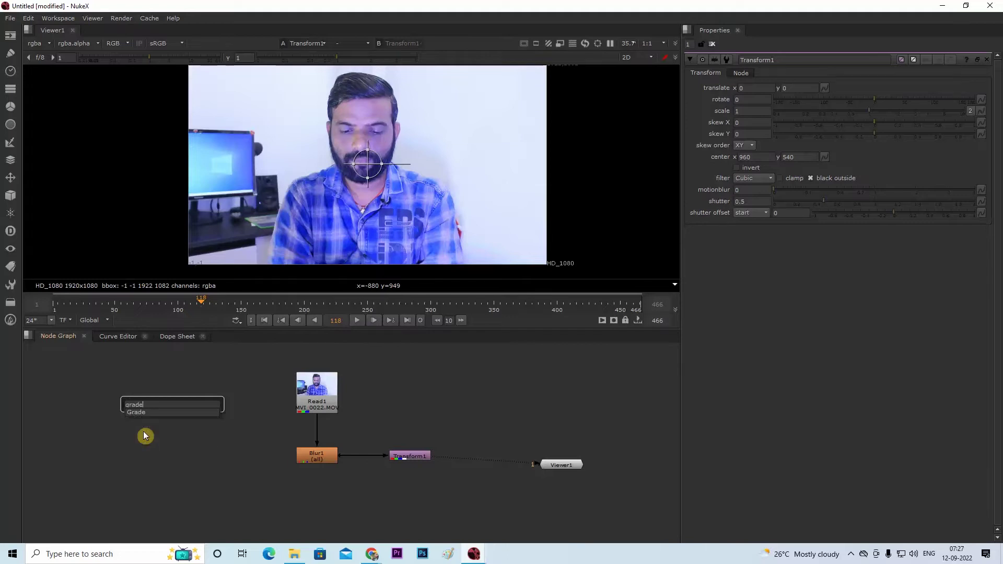
{"action": "key", "text": "Return"}
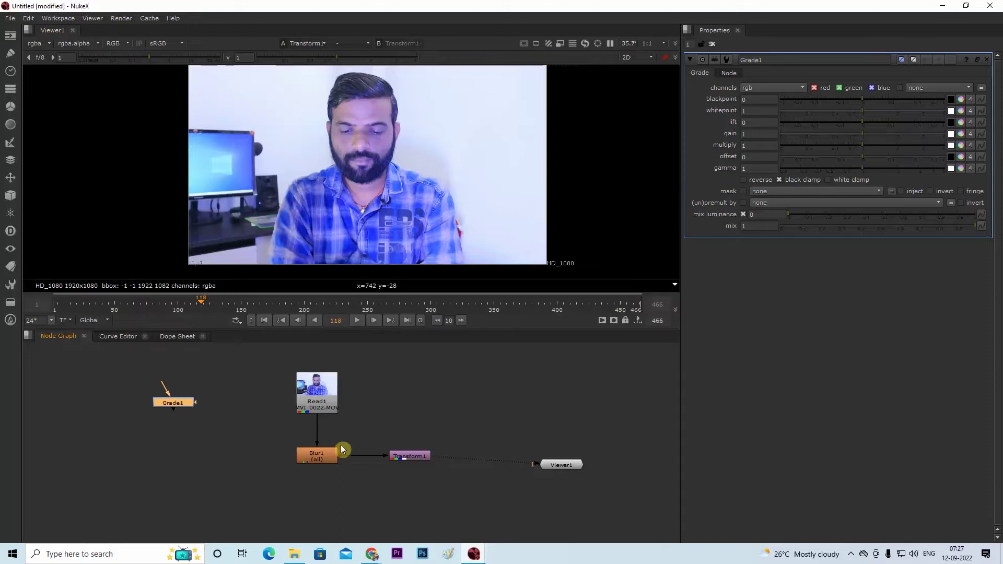
{"action": "left_click_drag", "start_coordinate": [324, 456], "coordinate": [320, 487]}
{"action": "left_click_drag", "start_coordinate": [183, 404], "coordinate": [327, 444]}
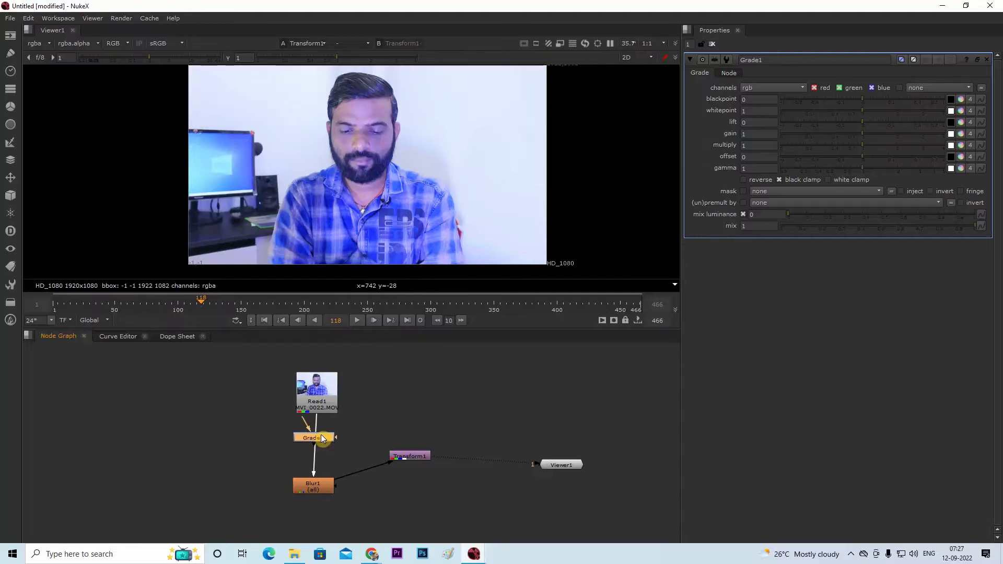
{"action": "left_click_drag", "start_coordinate": [322, 438], "coordinate": [318, 442]}
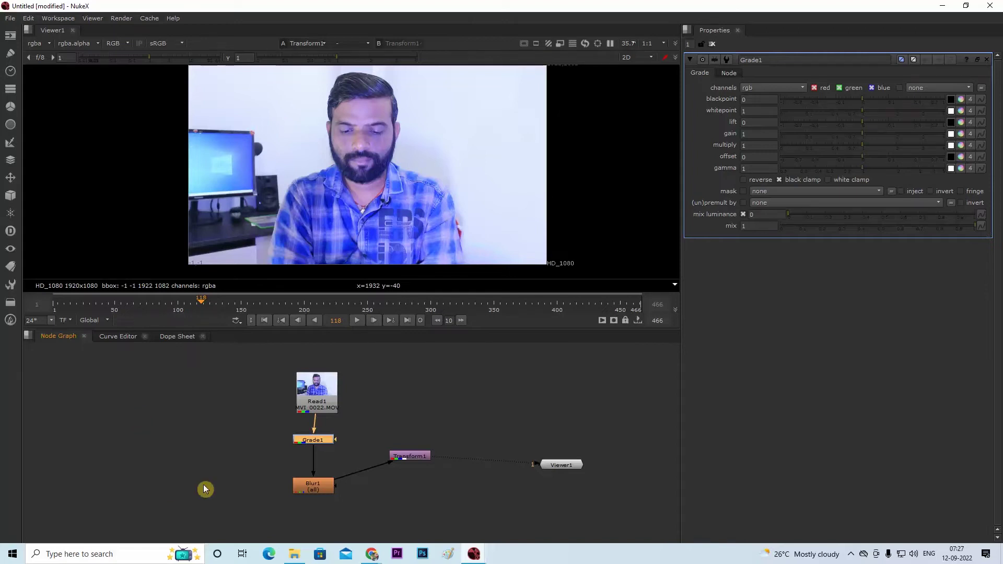
Align Read1 directly above Grade1 and pan the graph to show Viewer1.
{"action": "left_click_drag", "start_coordinate": [418, 401], "coordinate": [413, 393]}
{"action": "scroll", "coordinate": [381, 124], "scroll_direction": "down", "scroll_amount": 2}
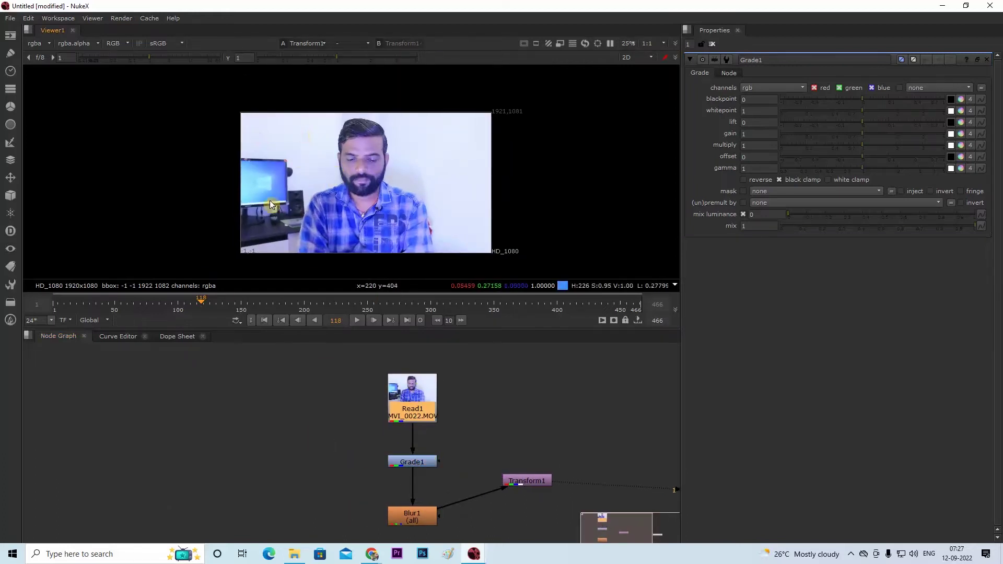
{"action": "left_click_drag", "start_coordinate": [296, 468], "coordinate": [276, 426]}
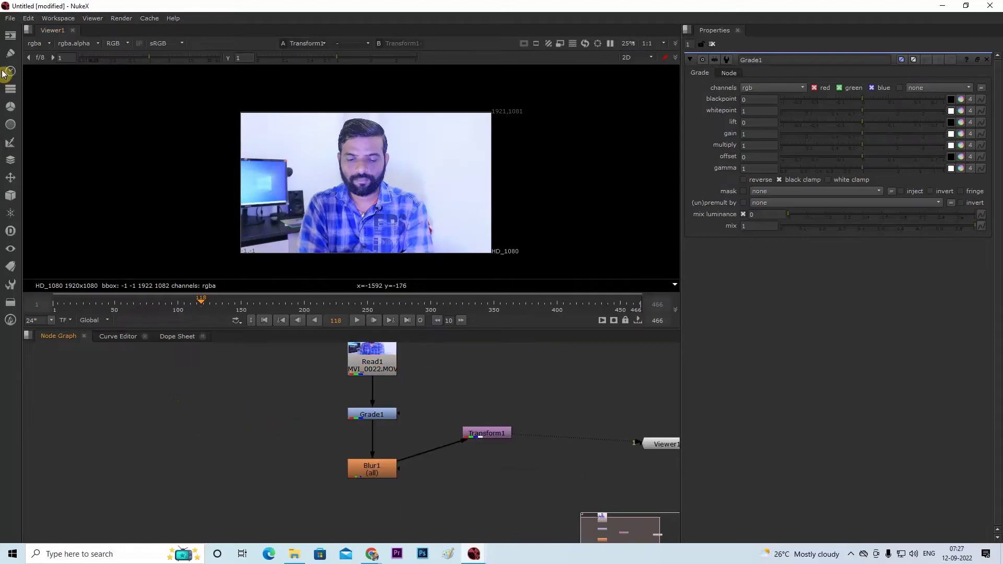
Add Constant1 left of the chain and set its colour to red 0.455, green and blue 0.
{"action": "left_click", "coordinate": [10, 36]}
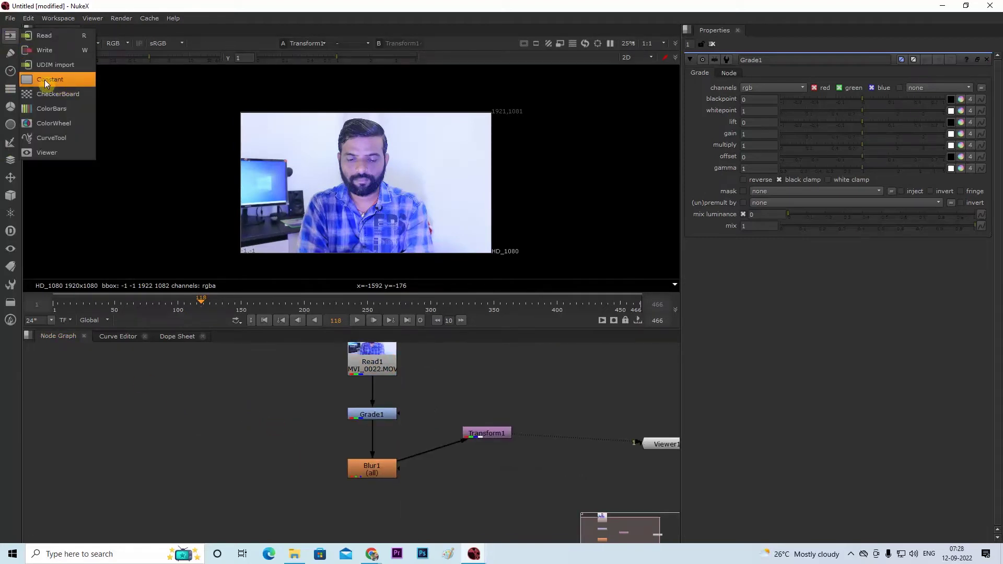
{"action": "left_click", "coordinate": [66, 81]}
{"action": "left_click_drag", "start_coordinate": [177, 396], "coordinate": [218, 385]}
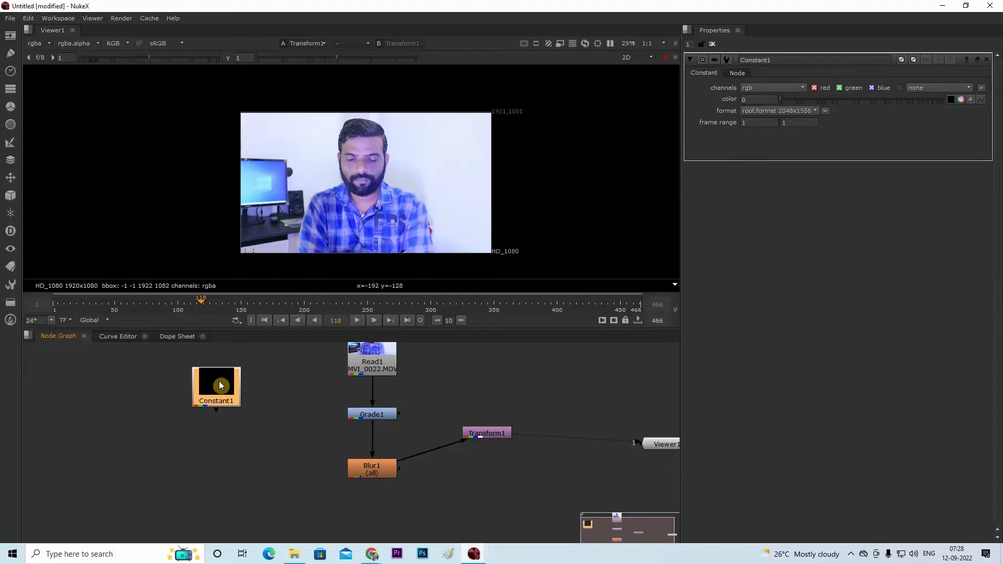
{"action": "left_click", "coordinate": [216, 394]}
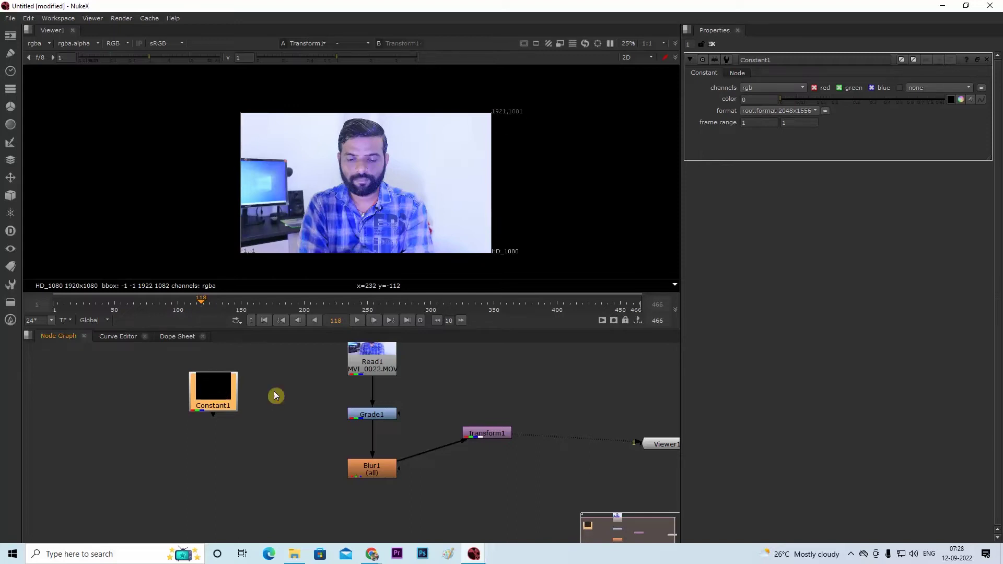
{"action": "left_click", "coordinate": [961, 99]}
{"action": "mouse_move", "coordinate": [788, 116]}
{"action": "left_mouse_down"}
{"action": "mouse_move", "coordinate": [906, 116]}
{"action": "mouse_move", "coordinate": [891, 112]}
{"action": "left_mouse_up"}
{"action": "left_click", "coordinate": [214, 389]}
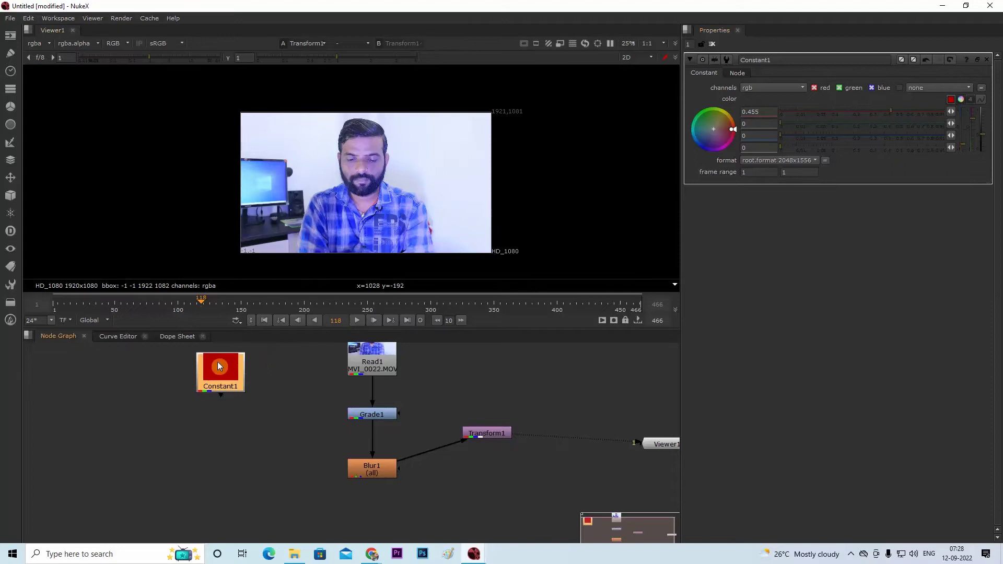
{"action": "left_click_drag", "start_coordinate": [214, 389], "coordinate": [214, 391]}
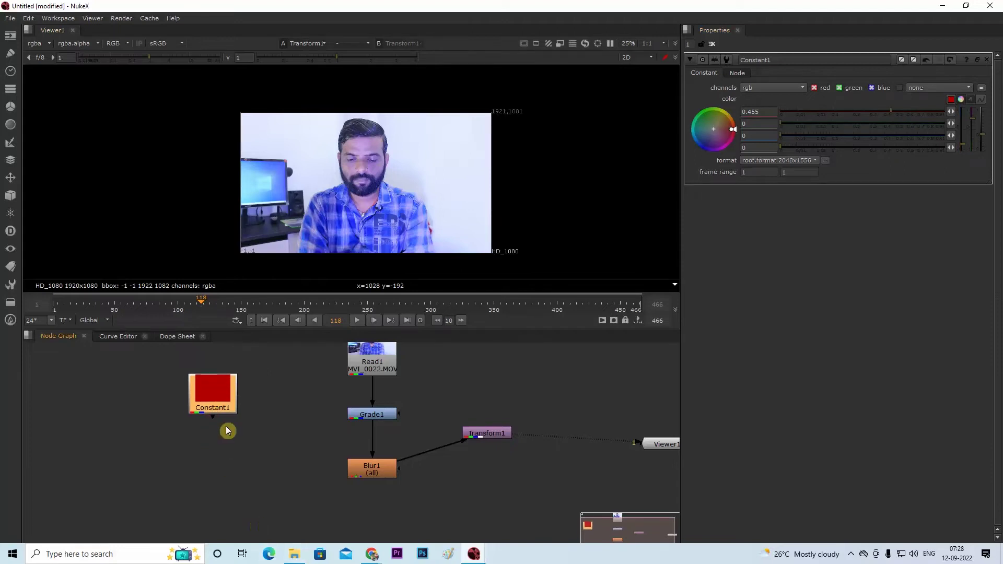
{"action": "left_click", "coordinate": [250, 511]}
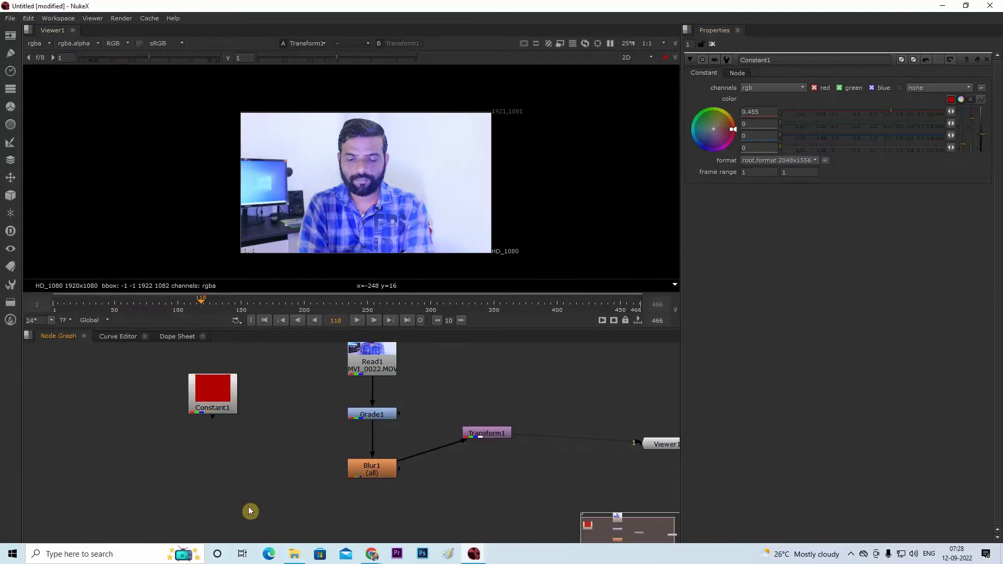
Add Merge1 with its A input from Constant1 and B input from Blur1.
{"action": "key", "text": "m"}
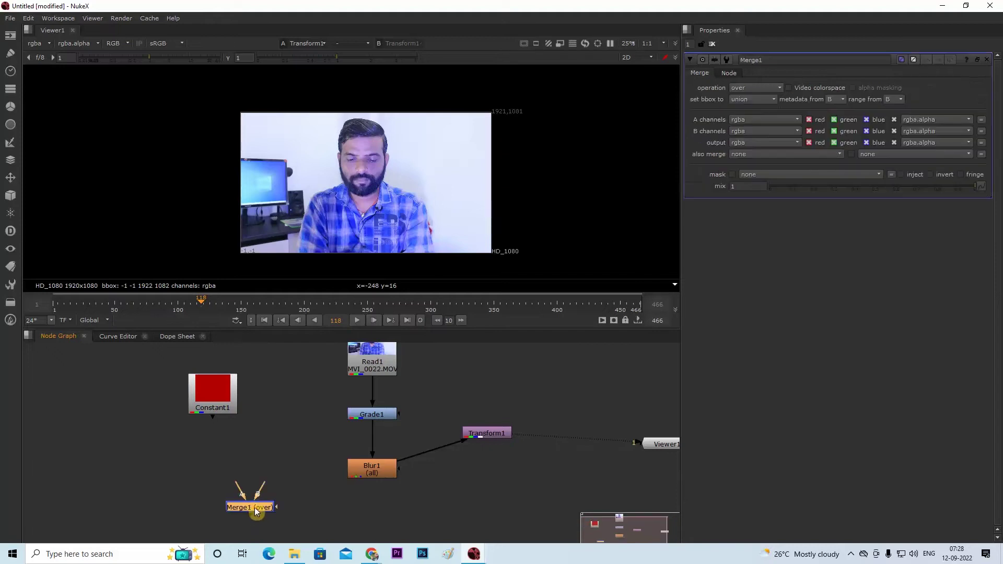
{"action": "scroll", "coordinate": [262, 504], "scroll_direction": "up", "scroll_amount": 5}
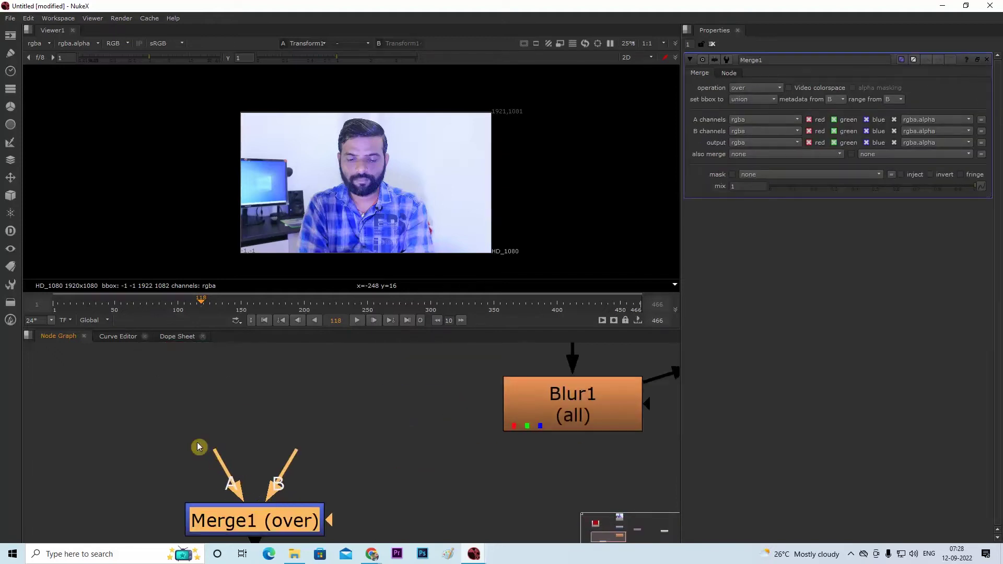
{"action": "scroll", "coordinate": [316, 458], "scroll_direction": "down", "scroll_amount": 2}
{"action": "scroll", "coordinate": [309, 481], "scroll_direction": "down", "scroll_amount": 3}
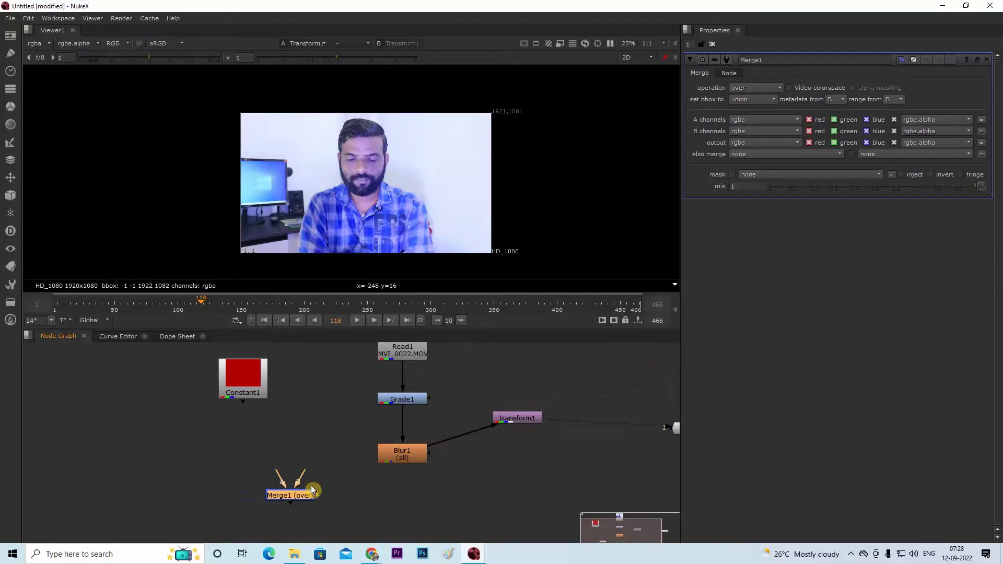
{"action": "left_click_drag", "start_coordinate": [282, 477], "coordinate": [244, 375]}
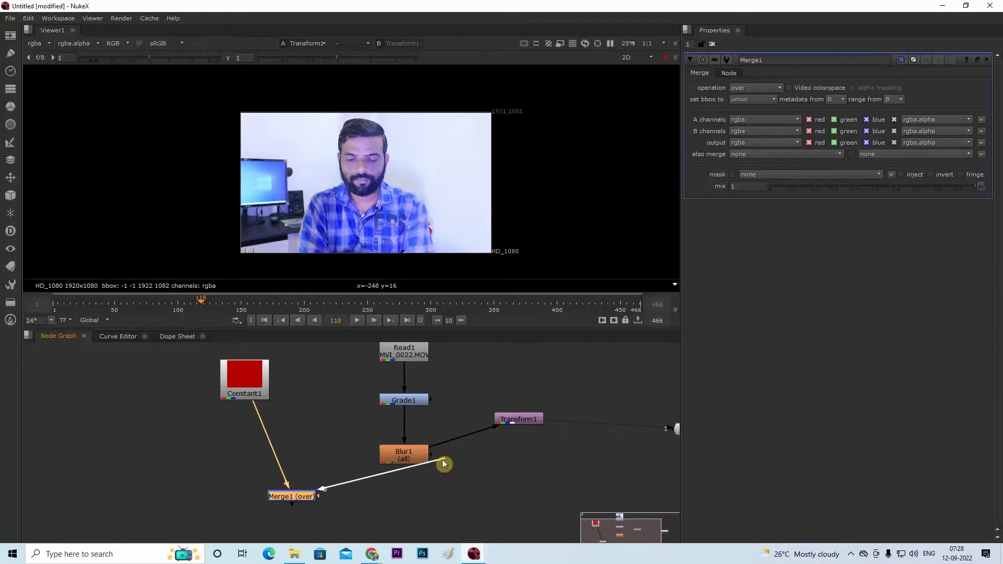
{"action": "left_click_drag", "start_coordinate": [305, 474], "coordinate": [403, 461]}
Show the Merge1 result in Viewer1 and pan the graph to reveal Read1.
{"action": "left_click_drag", "start_coordinate": [471, 474], "coordinate": [444, 444]}
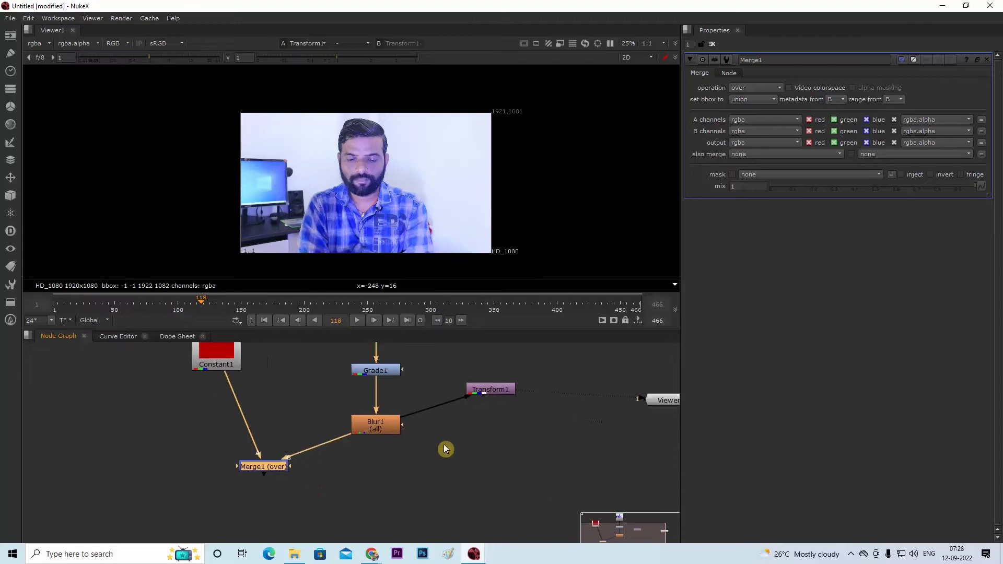
{"action": "left_click", "coordinate": [240, 409]}
{"action": "key", "text": "1"}
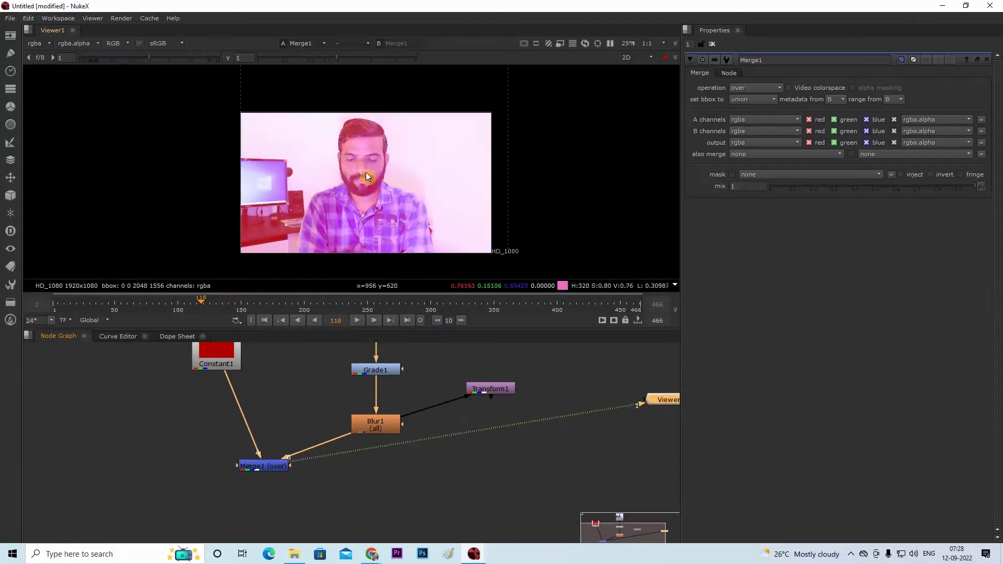
{"action": "scroll", "coordinate": [365, 177], "scroll_direction": "down", "scroll_amount": 1}
{"action": "left_click_drag", "start_coordinate": [251, 392], "coordinate": [280, 451]}
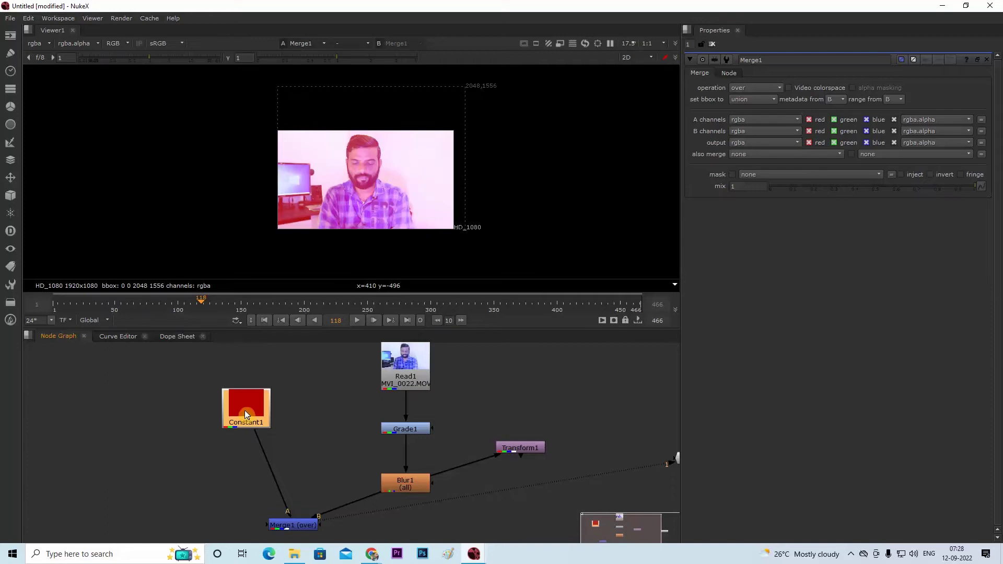
Add Transform2 after Constant1, scaling the red box to 0.35 and moving it lower left.
{"action": "key", "text": "t"}
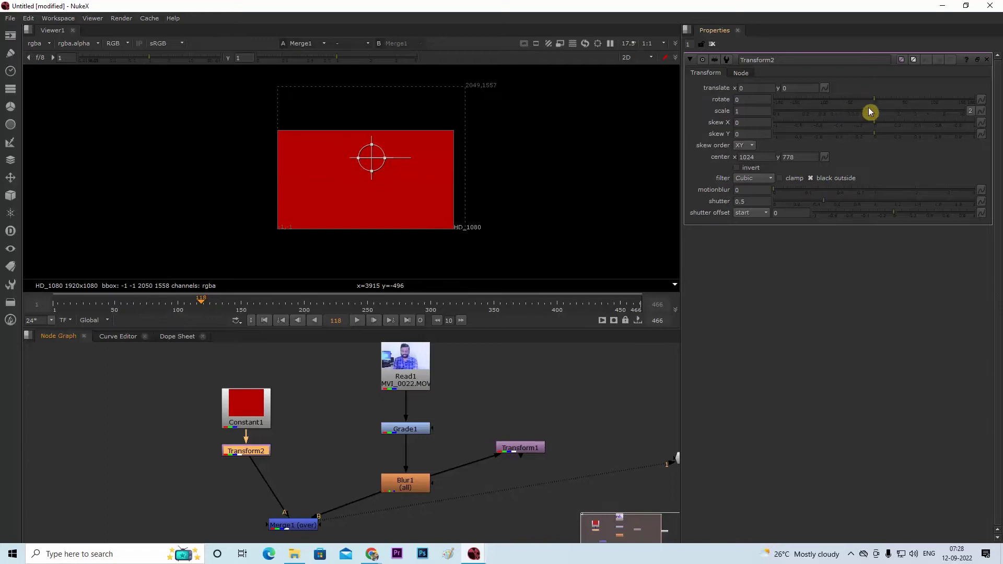
{"action": "left_click_drag", "start_coordinate": [869, 112], "coordinate": [825, 112]}
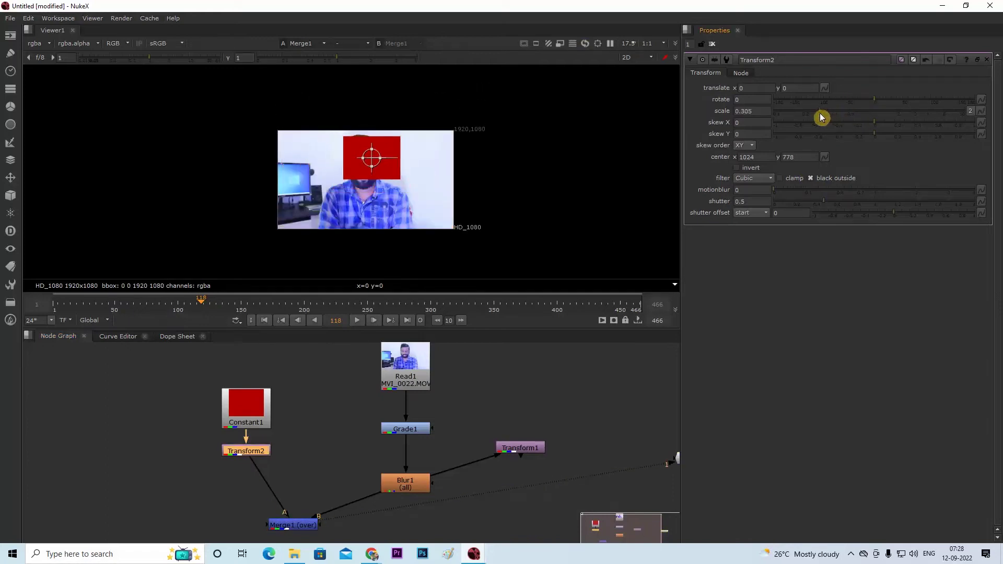
{"action": "left_click_drag", "start_coordinate": [372, 157], "coordinate": [316, 200]}
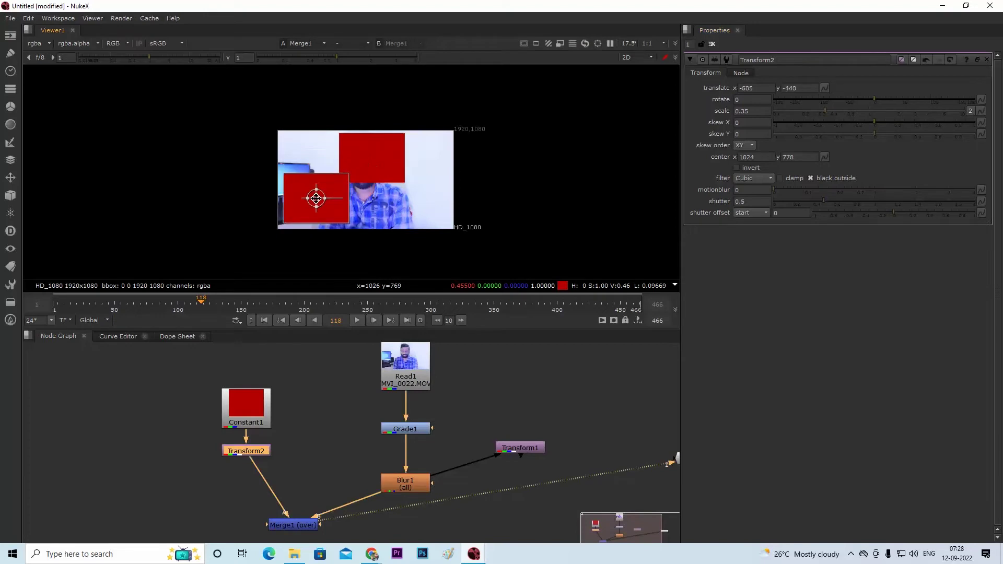
{"action": "left_click", "coordinate": [152, 426]}
Fine-tune the red box to translate -616, -540 and place Viewer1 below Merge1.
{"action": "left_click_drag", "start_coordinate": [410, 462], "coordinate": [387, 437]}
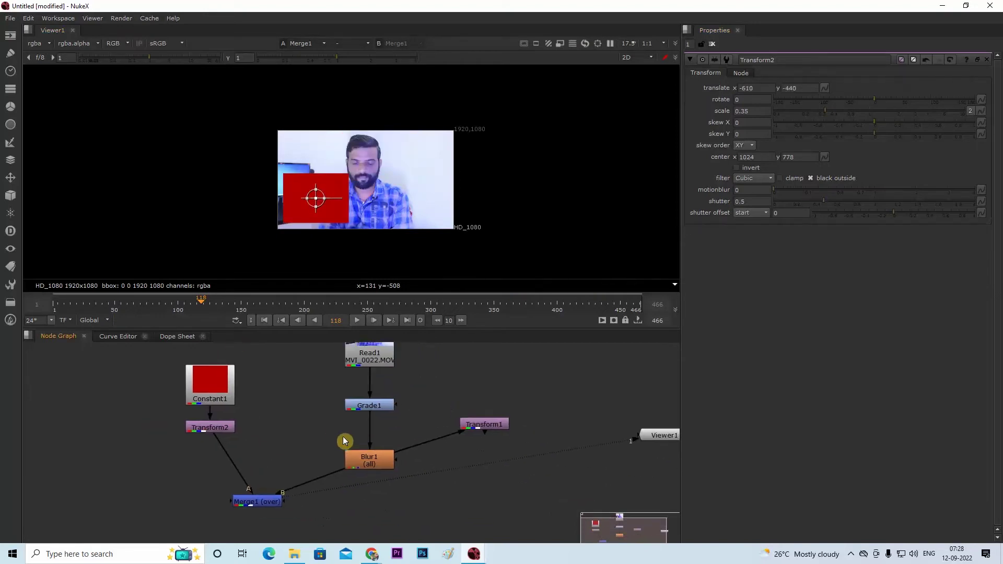
{"action": "scroll", "coordinate": [317, 193], "scroll_direction": "up", "scroll_amount": 1}
{"action": "scroll", "coordinate": [315, 202], "scroll_direction": "up", "scroll_amount": 3}
{"action": "scroll", "coordinate": [307, 206], "scroll_direction": "down", "scroll_amount": 1}
{"action": "mouse_move", "coordinate": [311, 204]}
{"action": "left_mouse_down"}
{"action": "mouse_move", "coordinate": [307, 215]}
{"action": "mouse_move", "coordinate": [312, 202]}
{"action": "left_mouse_up"}
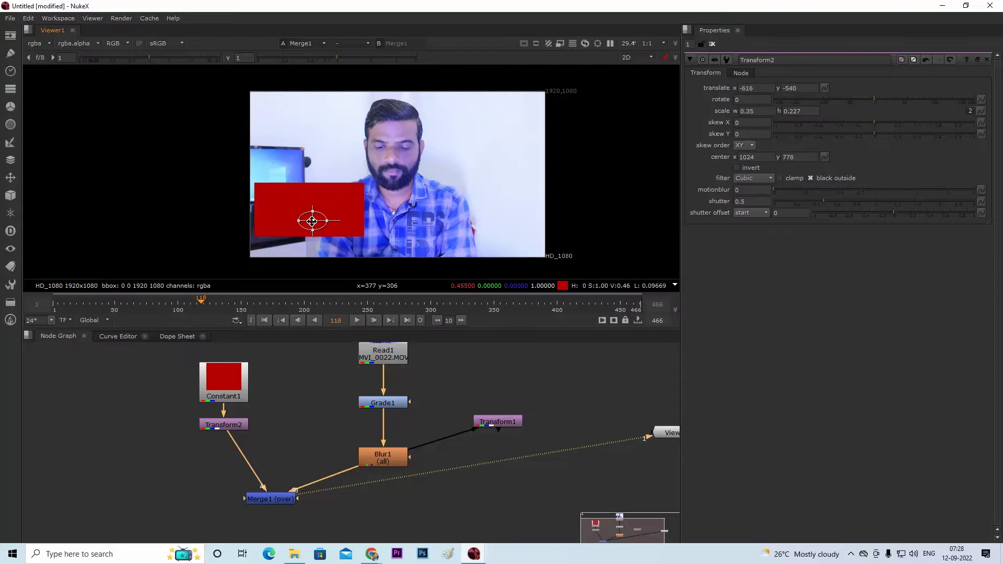
{"action": "left_click_drag", "start_coordinate": [311, 201], "coordinate": [315, 212]}
{"action": "scroll", "coordinate": [329, 441], "scroll_direction": "down", "scroll_amount": 2}
{"action": "scroll", "coordinate": [352, 447], "scroll_direction": "up", "scroll_amount": 2}
{"action": "left_click_drag", "start_coordinate": [562, 411], "coordinate": [226, 499]}
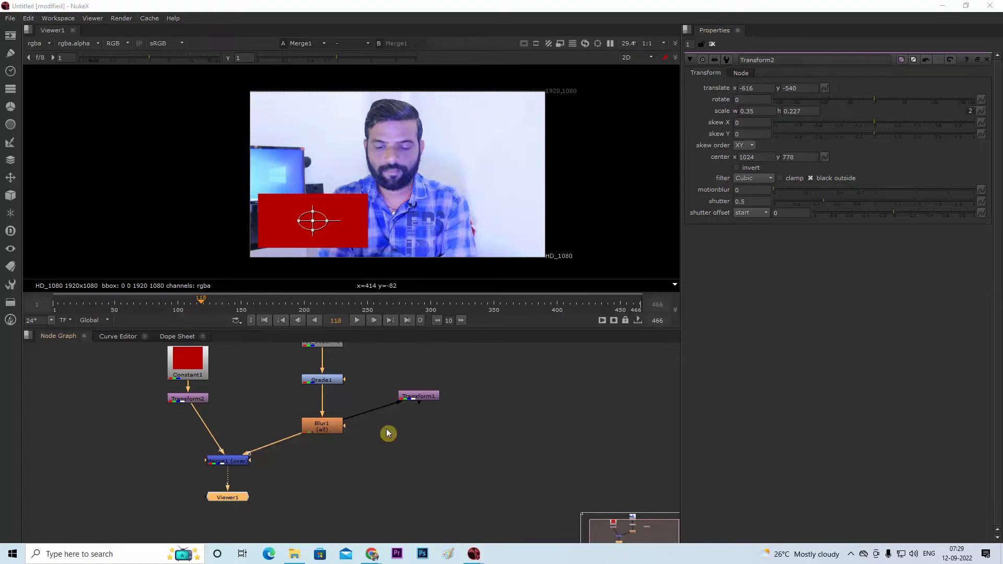
Stack Constant1 and Transform2 into a neat vertical column.
{"action": "scroll", "coordinate": [294, 422], "scroll_direction": "up", "scroll_amount": 2}
{"action": "scroll", "coordinate": [294, 423], "scroll_direction": "down", "scroll_amount": 3}
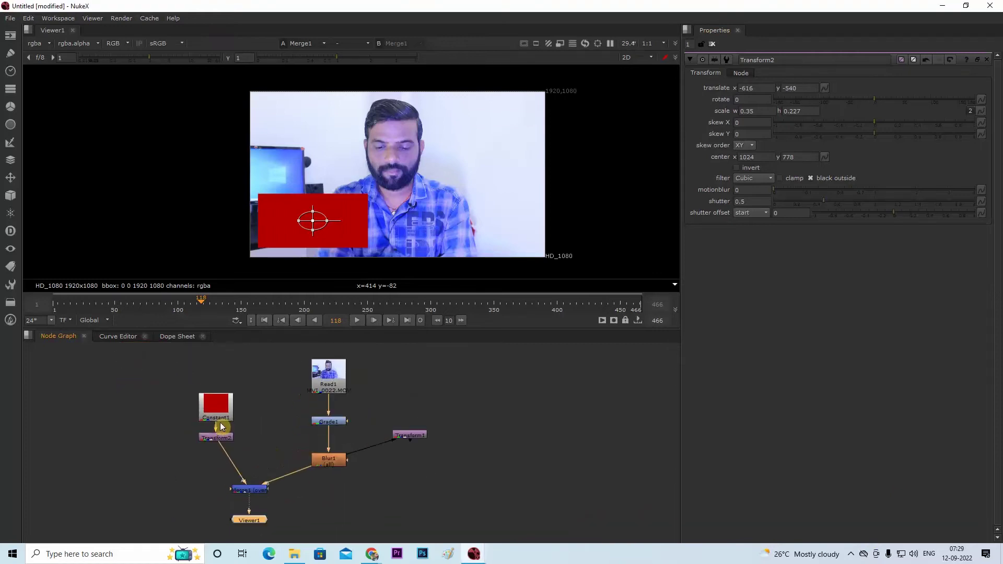
{"action": "scroll", "coordinate": [401, 394], "scroll_direction": "down", "scroll_amount": 1}
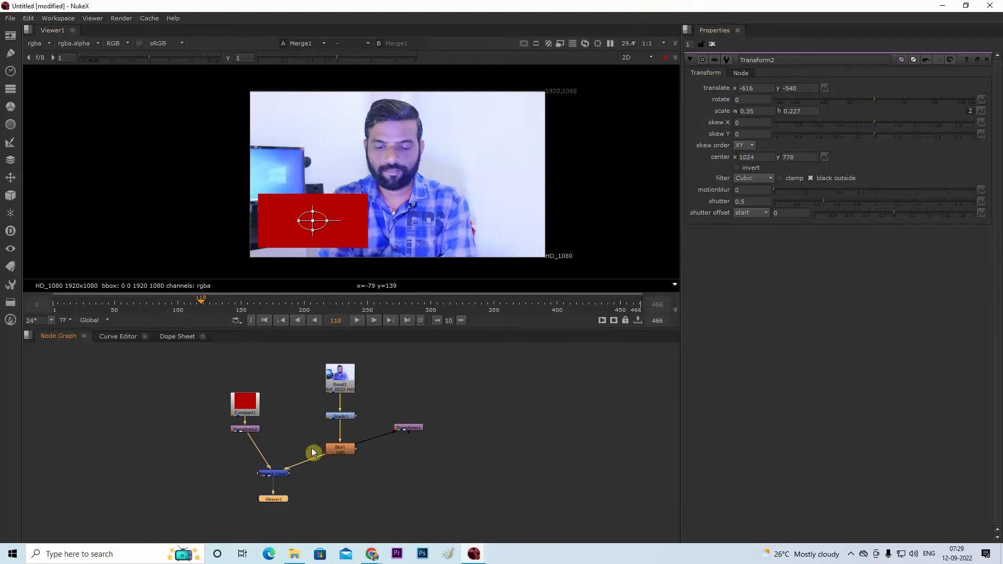
{"action": "scroll", "coordinate": [315, 439], "scroll_direction": "up", "scroll_amount": 2}
{"action": "left_click_drag", "start_coordinate": [216, 389], "coordinate": [215, 367]}
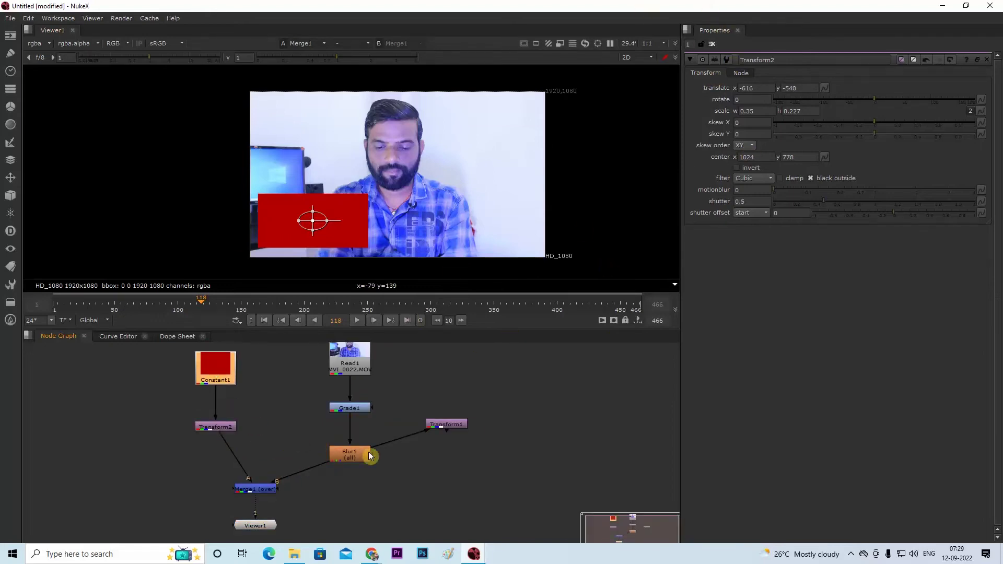
{"action": "scroll", "coordinate": [368, 452], "scroll_direction": "down", "scroll_amount": 1}
{"action": "left_click_drag", "start_coordinate": [348, 458], "coordinate": [384, 454]}
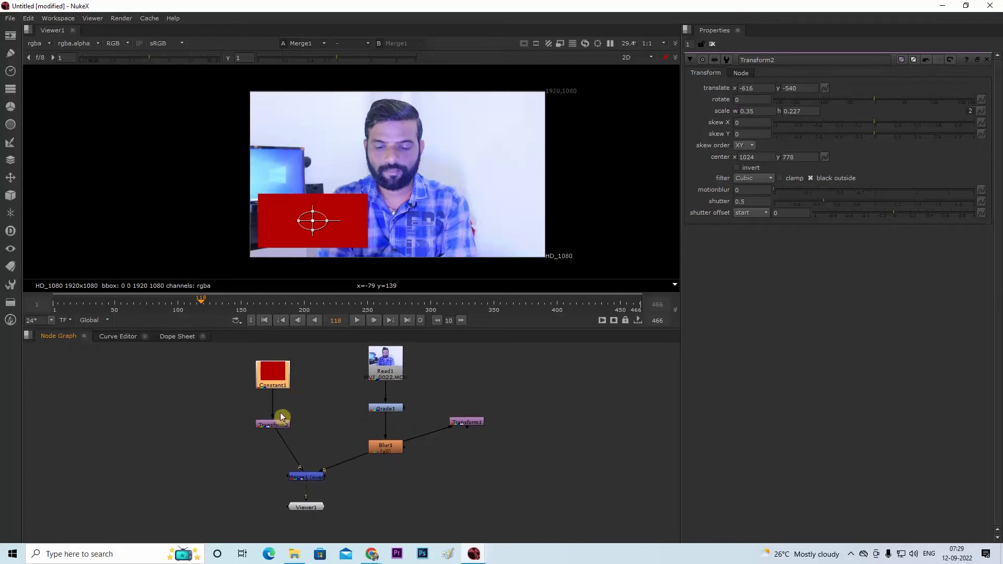
{"action": "left_click_drag", "start_coordinate": [273, 372], "coordinate": [273, 356]}
{"action": "left_click_drag", "start_coordinate": [275, 422], "coordinate": [274, 410]}
Align Read1 and Grade1 vertically and delete the unused Transform1 off Blur1.
{"action": "left_click_drag", "start_coordinate": [385, 372], "coordinate": [385, 369]}
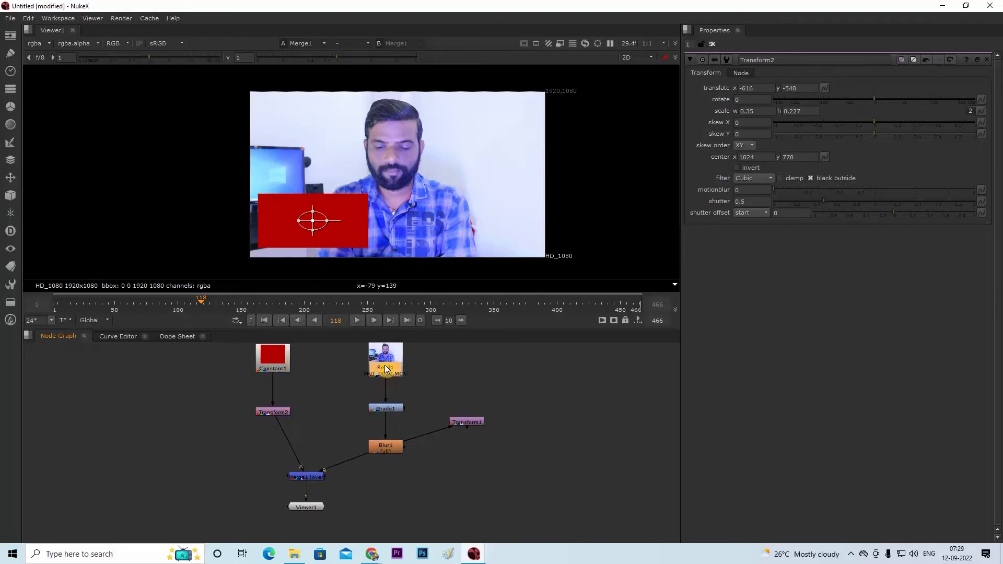
{"action": "left_click_drag", "start_coordinate": [385, 408], "coordinate": [385, 413]}
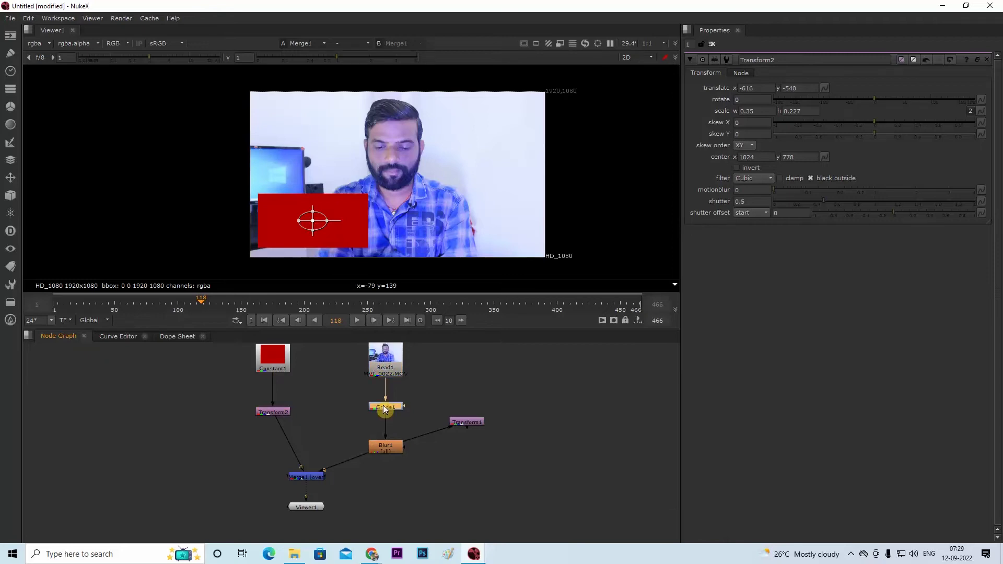
{"action": "left_click_drag", "start_coordinate": [469, 424], "coordinate": [483, 466]}
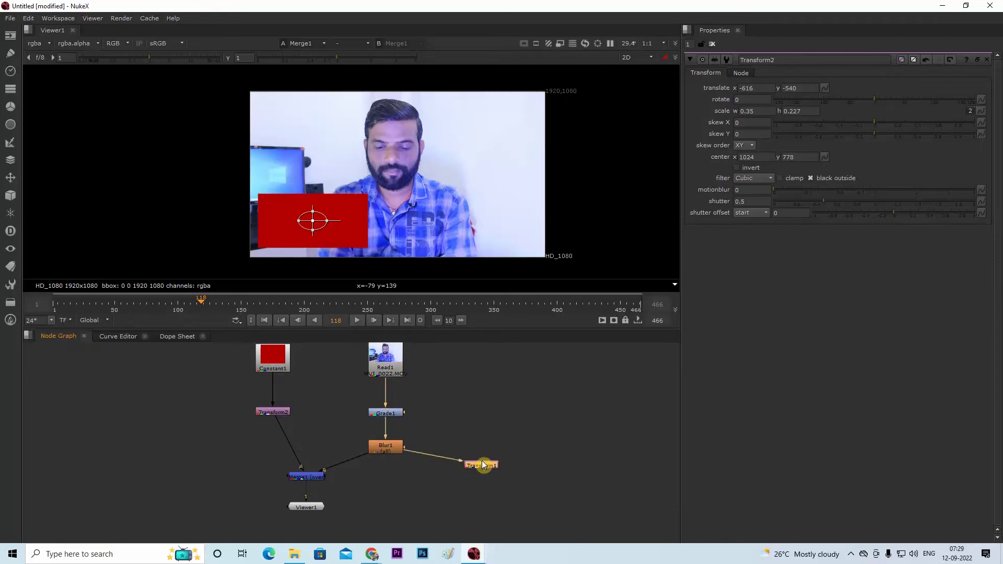
{"action": "key", "text": "Delete"}
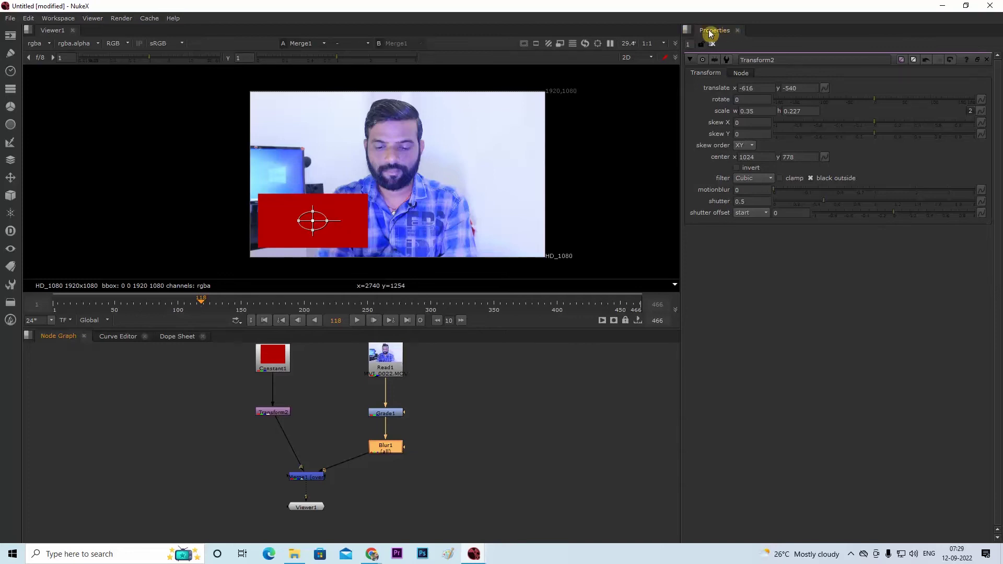
Float the Properties panel into its own window, drag it over the viewer, then close it.
{"action": "left_click", "coordinate": [685, 29]}
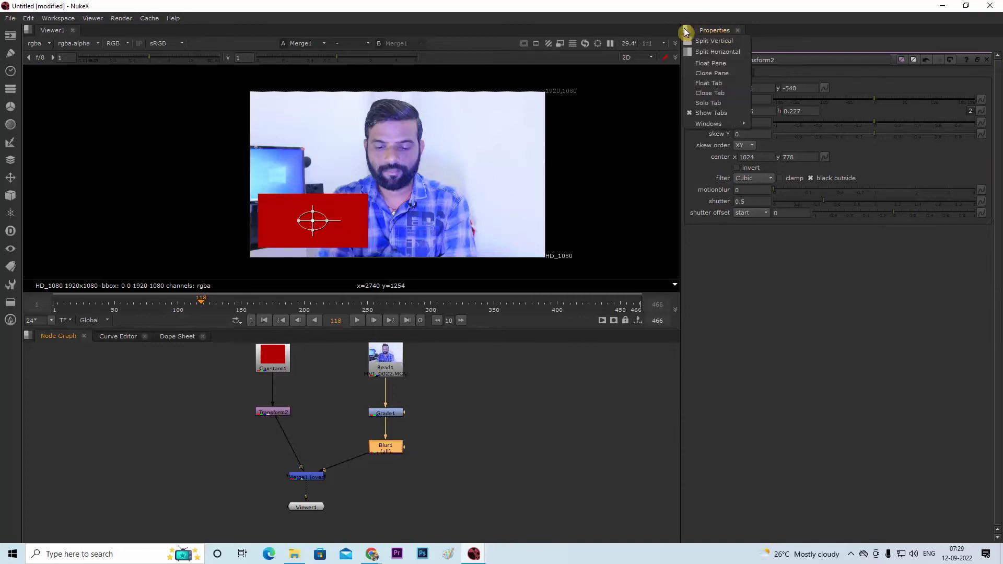
{"action": "mouse_move", "coordinate": [719, 129]}
{"action": "left_click", "coordinate": [715, 64]}
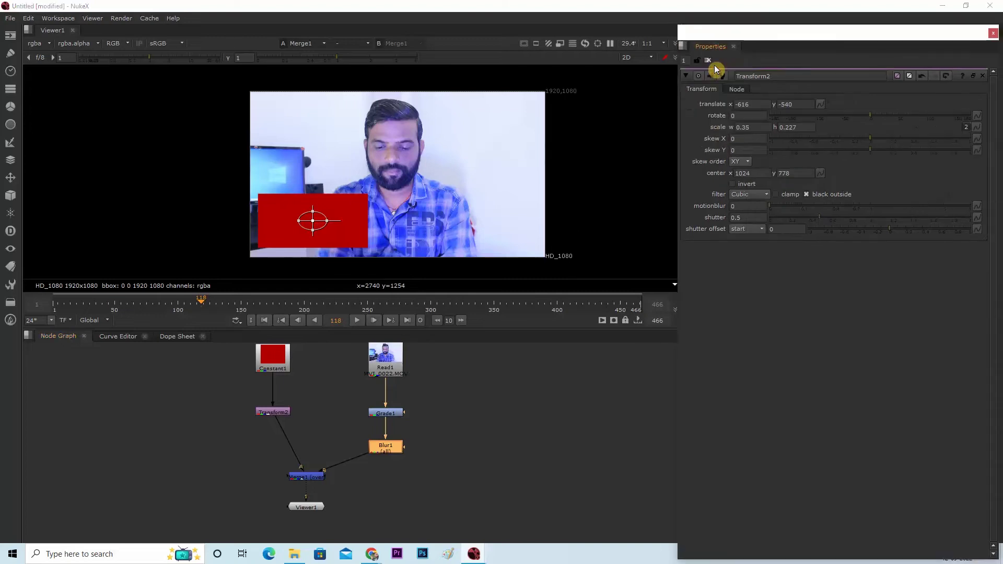
{"action": "mouse_move", "coordinate": [771, 33]}
{"action": "left_mouse_down"}
{"action": "mouse_move", "coordinate": [372, 89]}
{"action": "mouse_move", "coordinate": [705, 83]}
{"action": "mouse_move", "coordinate": [354, 90]}
{"action": "mouse_move", "coordinate": [775, 98]}
{"action": "mouse_move", "coordinate": [750, 80]}
{"action": "mouse_move", "coordinate": [580, 69]}
{"action": "left_mouse_up"}
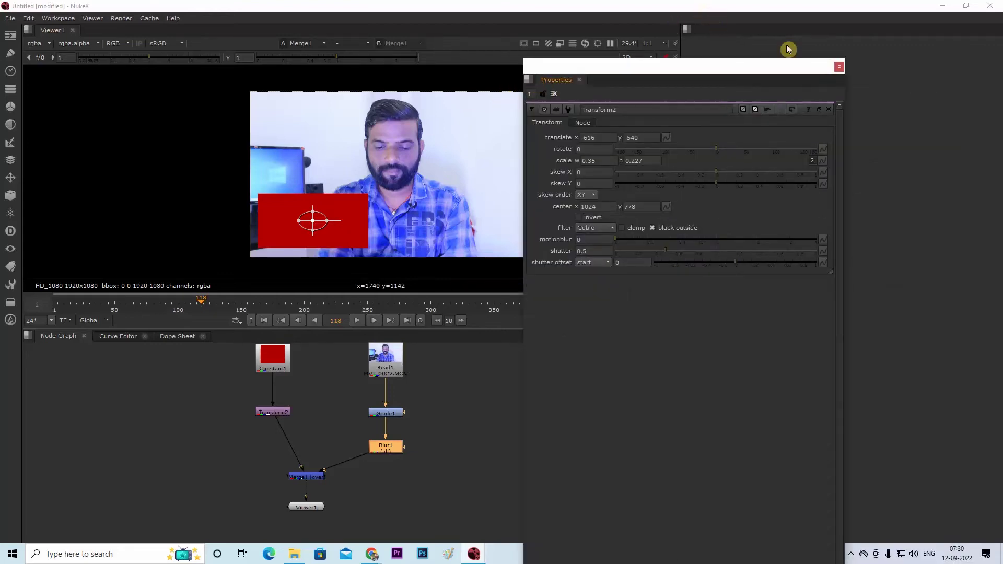
{"action": "left_click", "coordinate": [839, 67]}
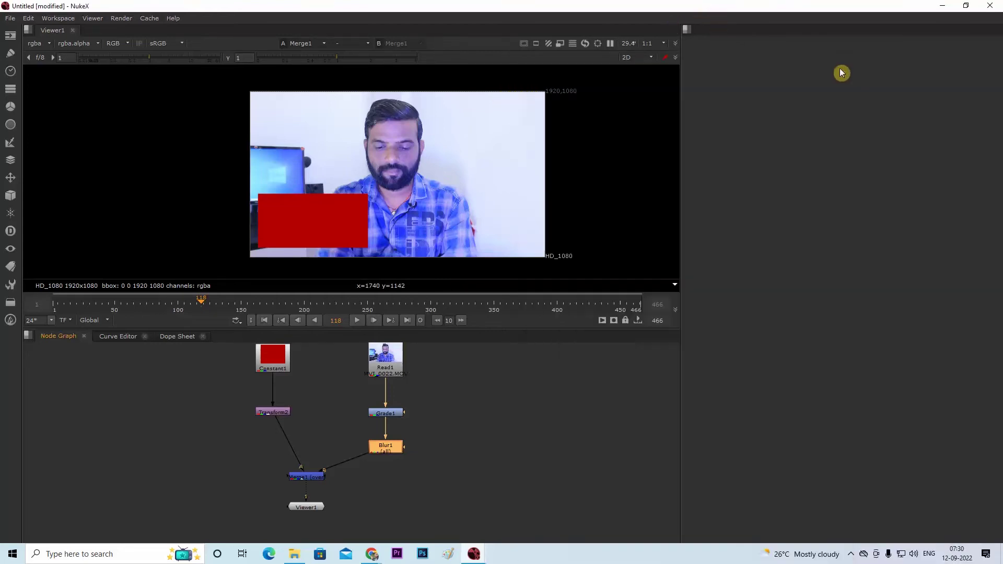
Put a new, empty Properties panel back into the vacant right-hand pane.
{"action": "left_click", "coordinate": [687, 30]}
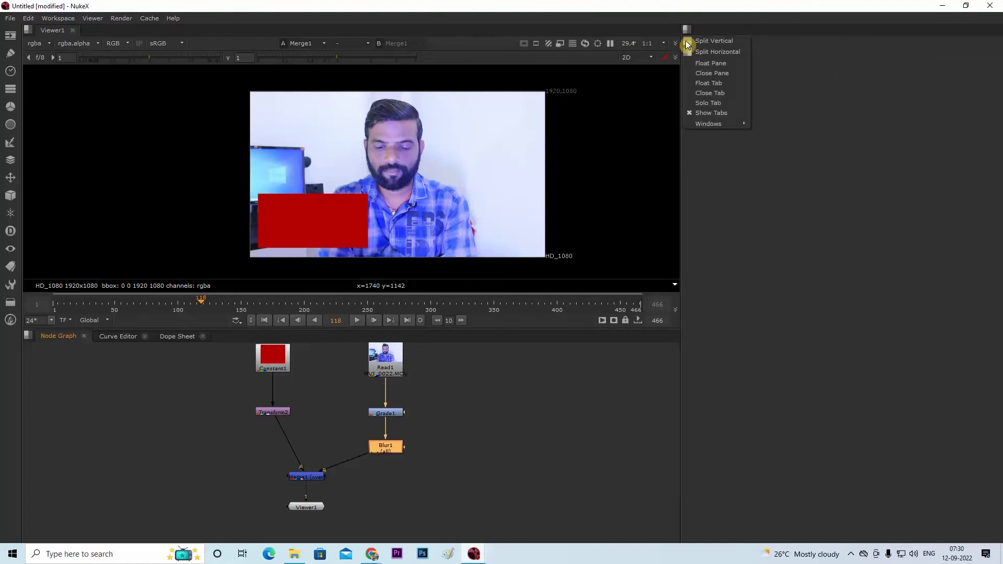
{"action": "mouse_move", "coordinate": [706, 125]}
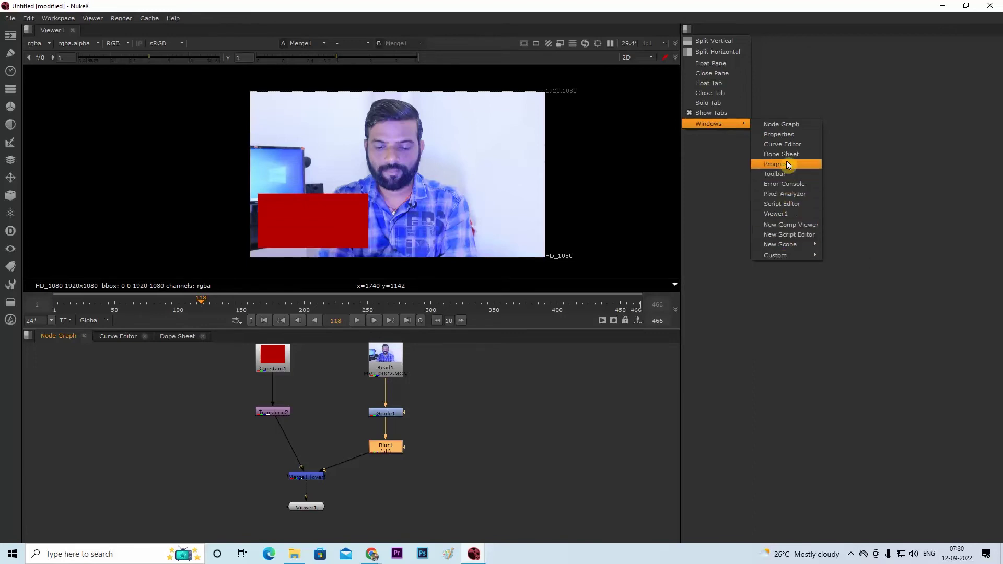
{"action": "left_click", "coordinate": [786, 133]}
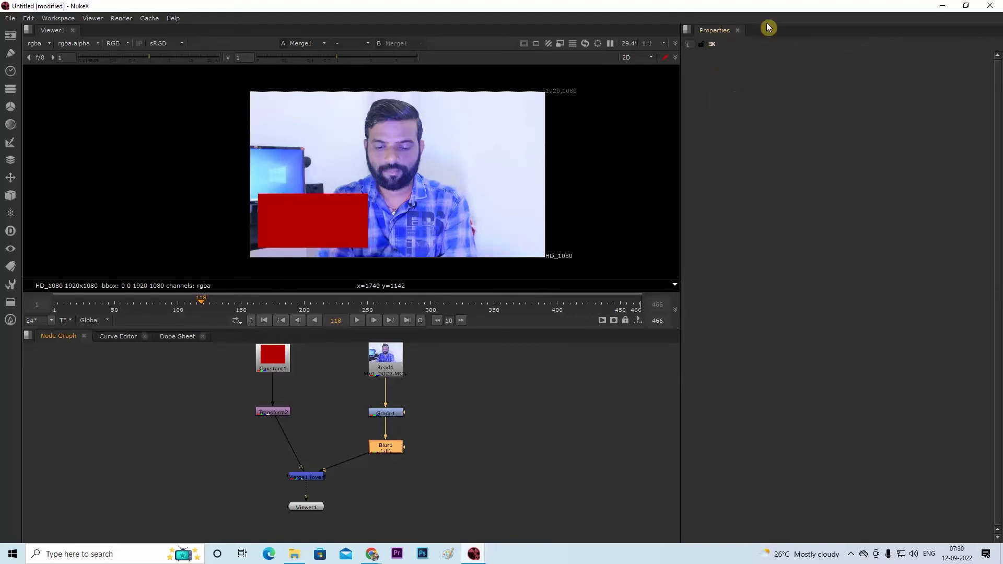
Load Blur1's controls into Properties and move the Node Graph into a new lower-right split pane.
{"action": "double_click", "coordinate": [389, 450]}
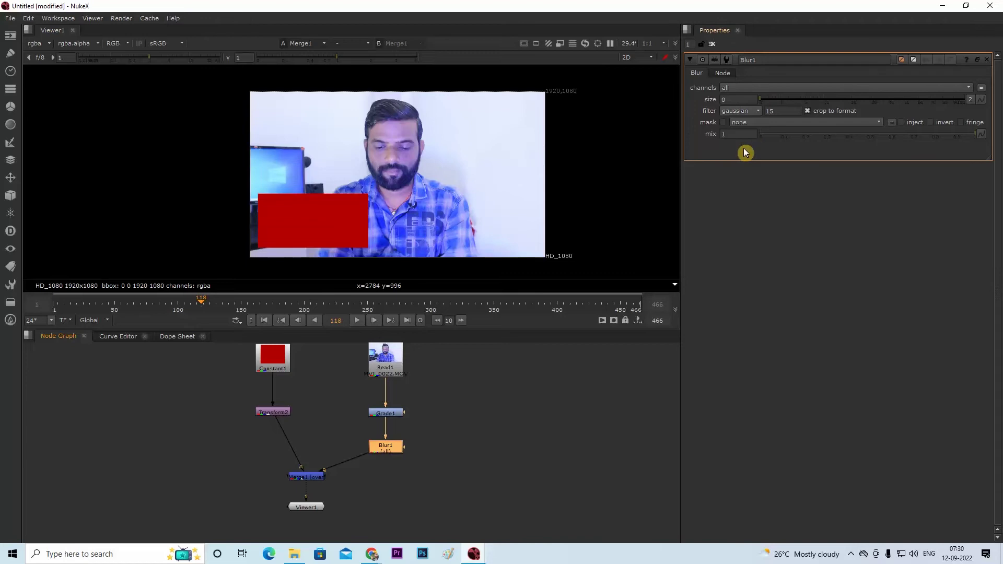
{"action": "left_click", "coordinate": [688, 30]}
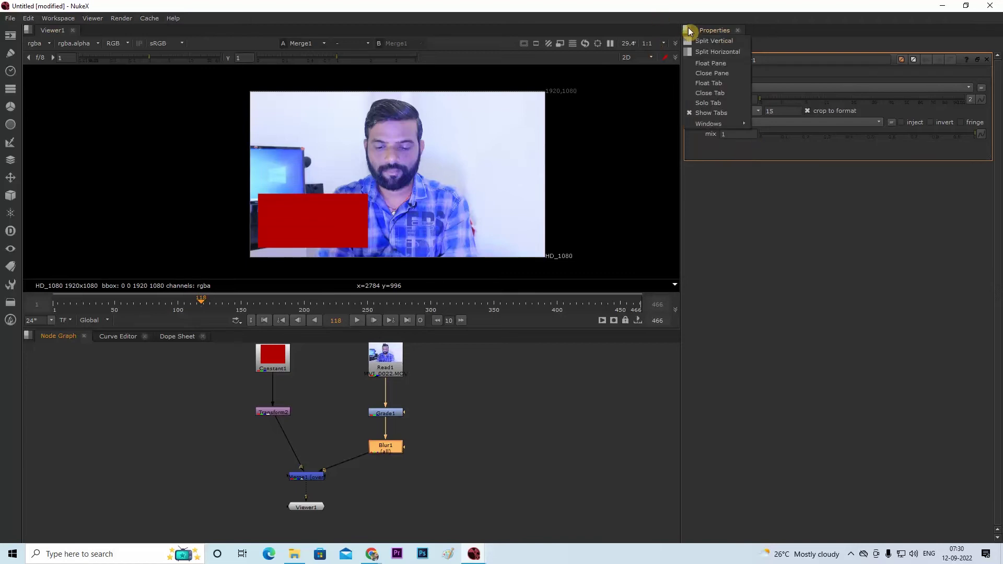
{"action": "left_click", "coordinate": [725, 42]}
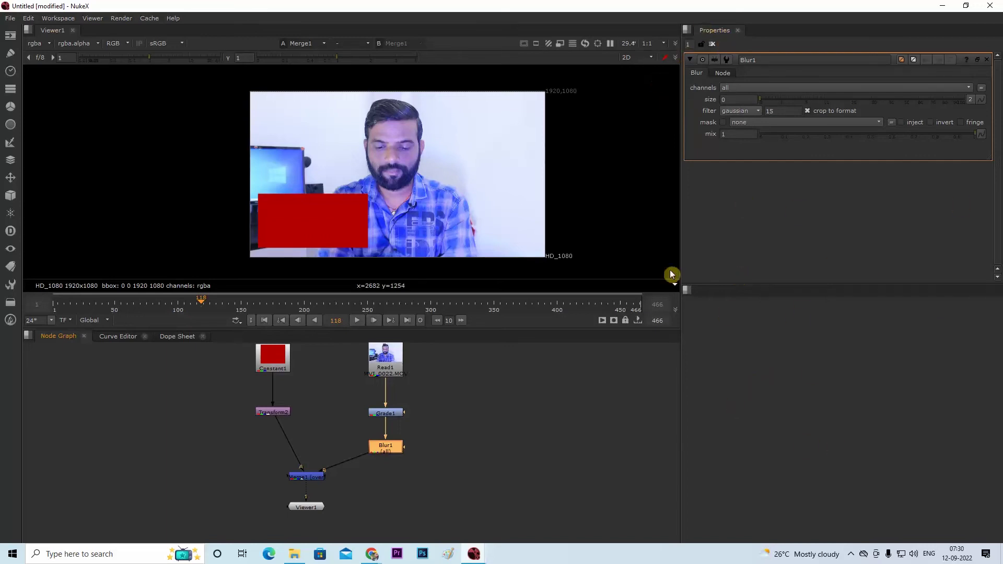
{"action": "left_click", "coordinate": [688, 290]}
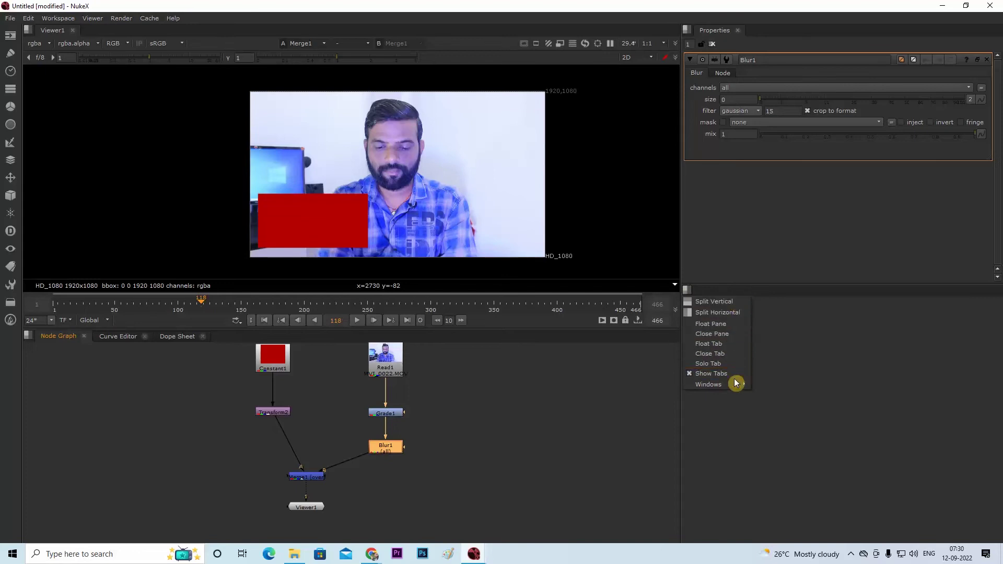
{"action": "mouse_move", "coordinate": [733, 387]}
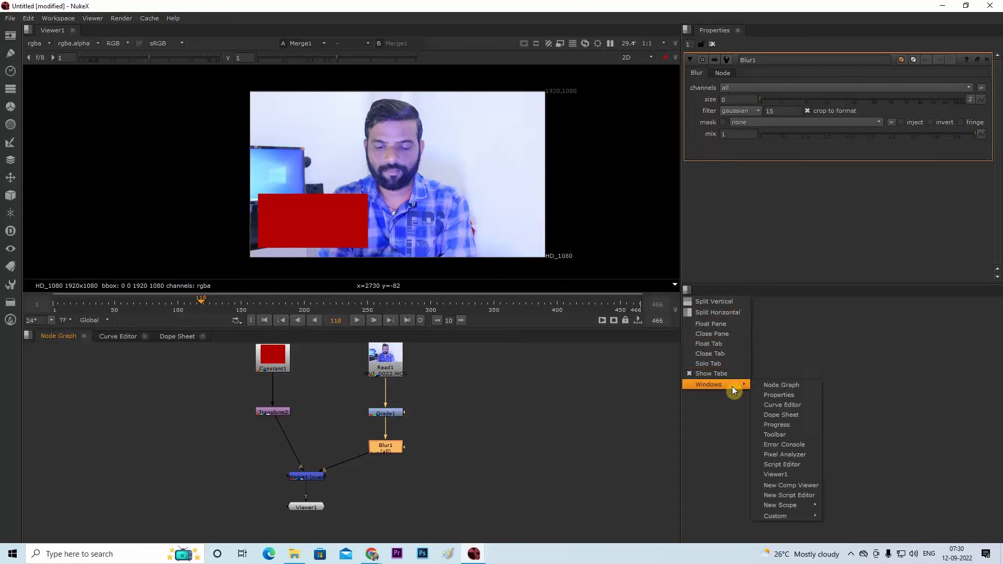
{"action": "left_click", "coordinate": [803, 387]}
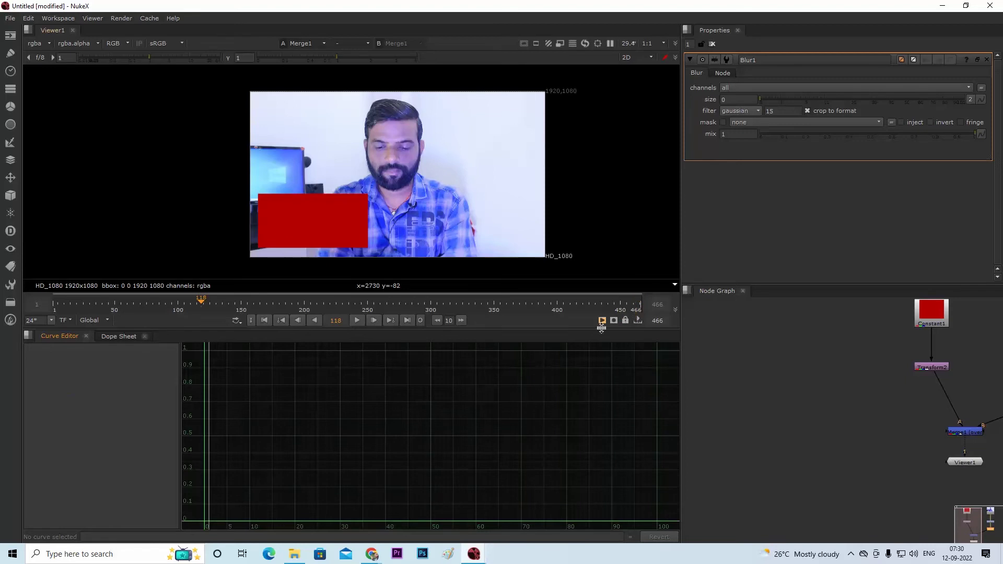
Close the lower-right pane and add the Node Graph as a tab beside Curve Editor and Dope Sheet.
{"action": "left_click", "coordinate": [687, 290]}
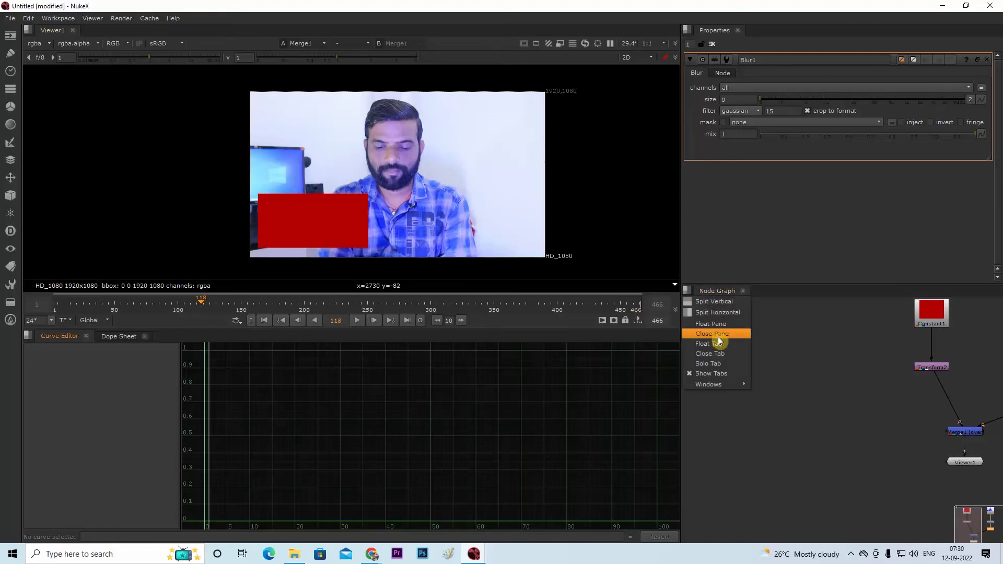
{"action": "left_click", "coordinate": [718, 337]}
{"action": "left_click", "coordinate": [28, 336]}
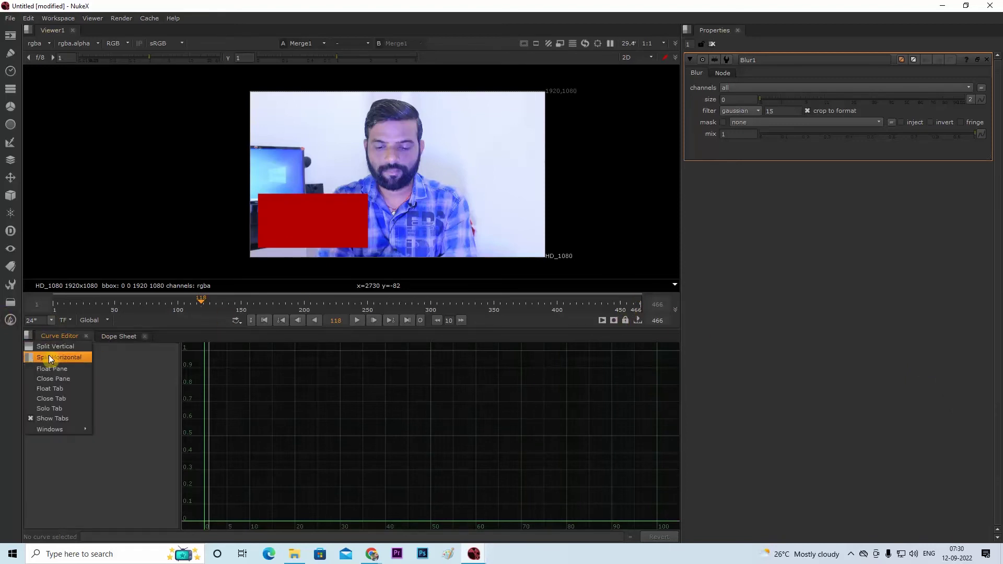
{"action": "mouse_move", "coordinate": [61, 430]}
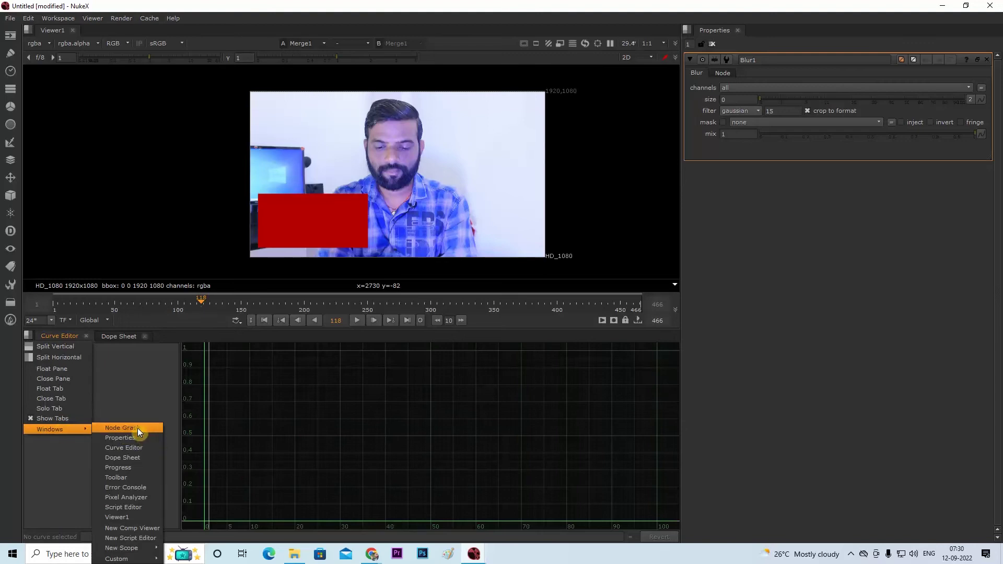
{"action": "left_click", "coordinate": [136, 428]}
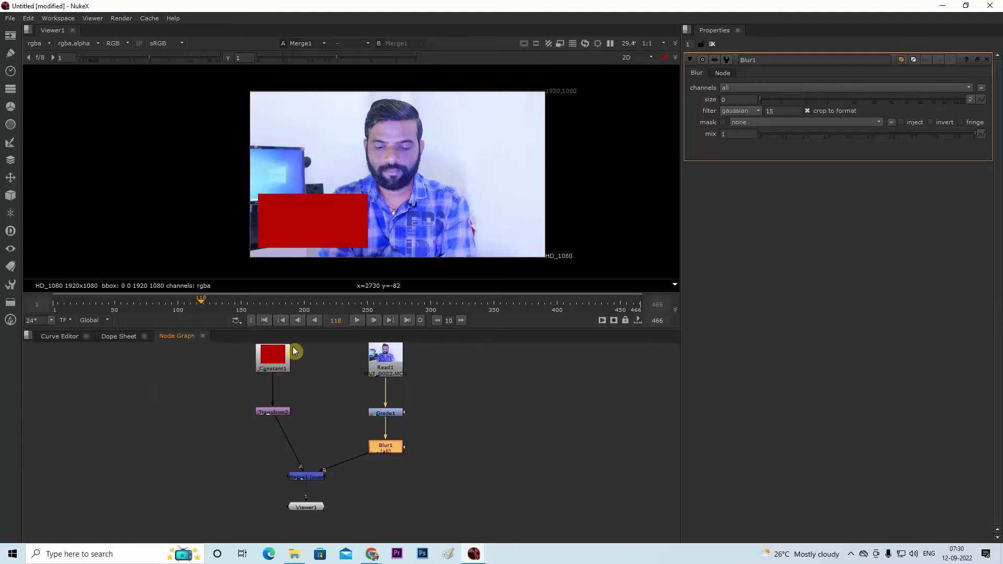
{"action": "left_click", "coordinate": [687, 30]}
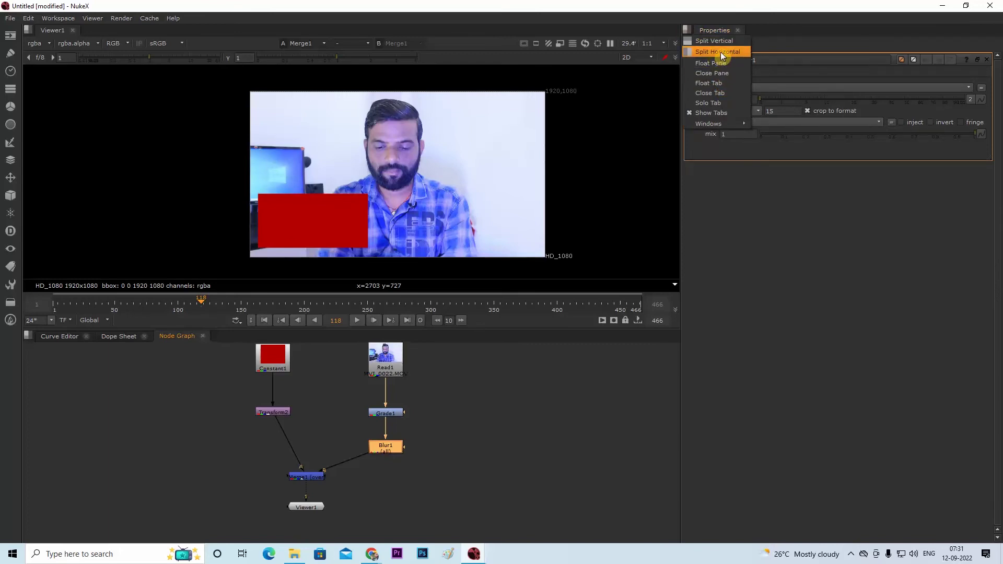
Split the Properties pane side by side and show the Progress panel in the new pane.
{"action": "left_click", "coordinate": [720, 52]}
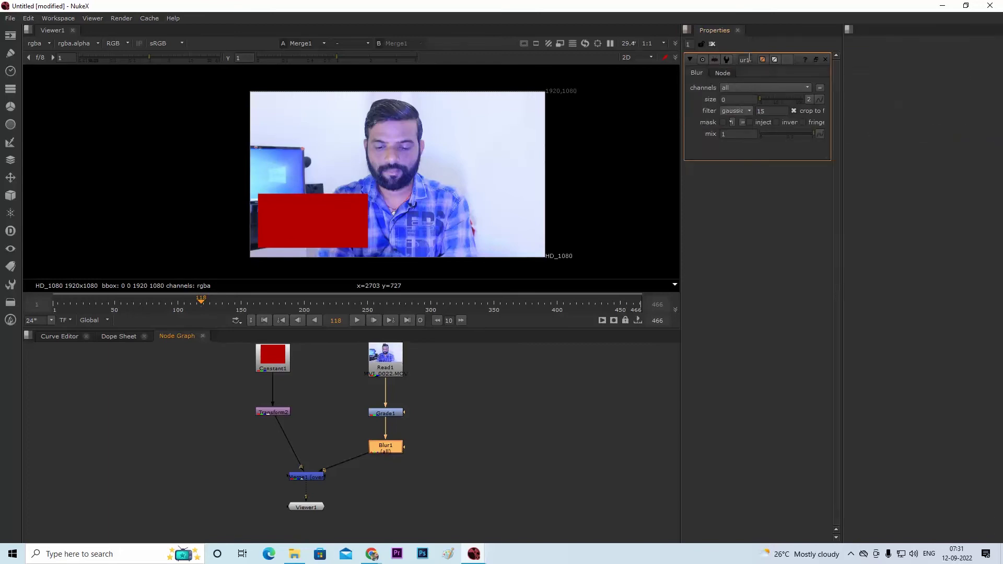
{"action": "left_click", "coordinate": [848, 29]}
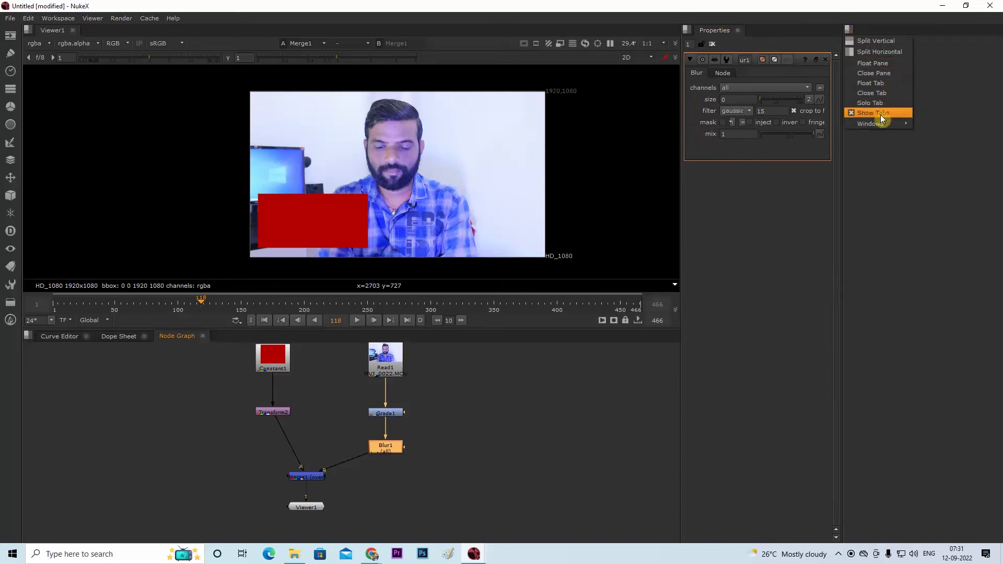
{"action": "mouse_move", "coordinate": [880, 122]}
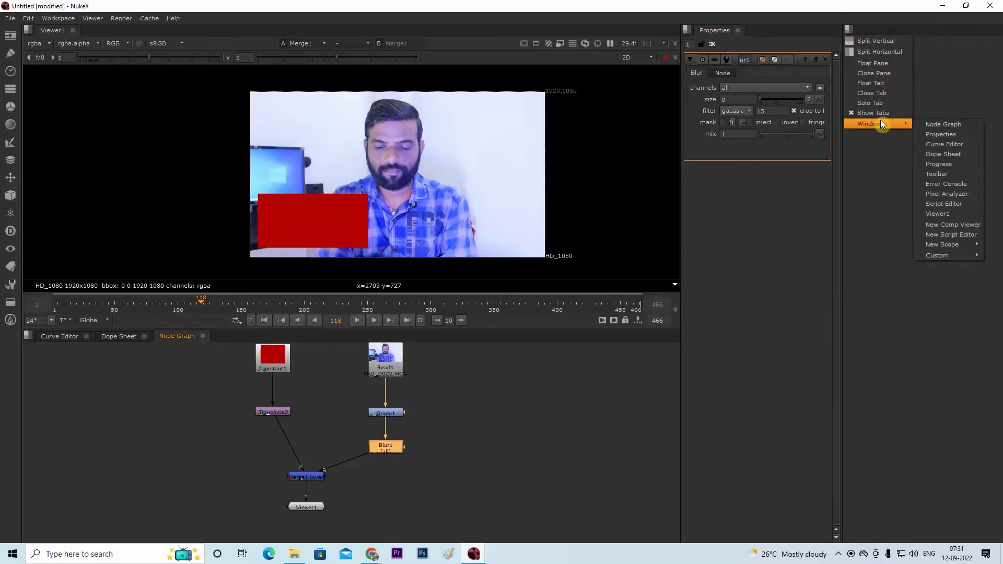
{"action": "left_click", "coordinate": [949, 161]}
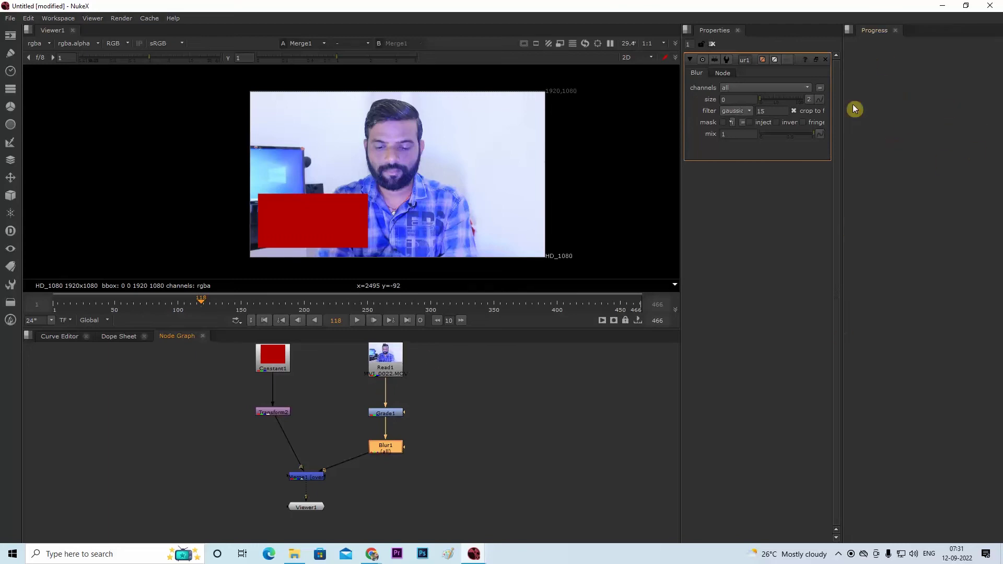
Remove the Progress tab and close the emptied pane so Properties fills the right side.
{"action": "left_click", "coordinate": [850, 30]}
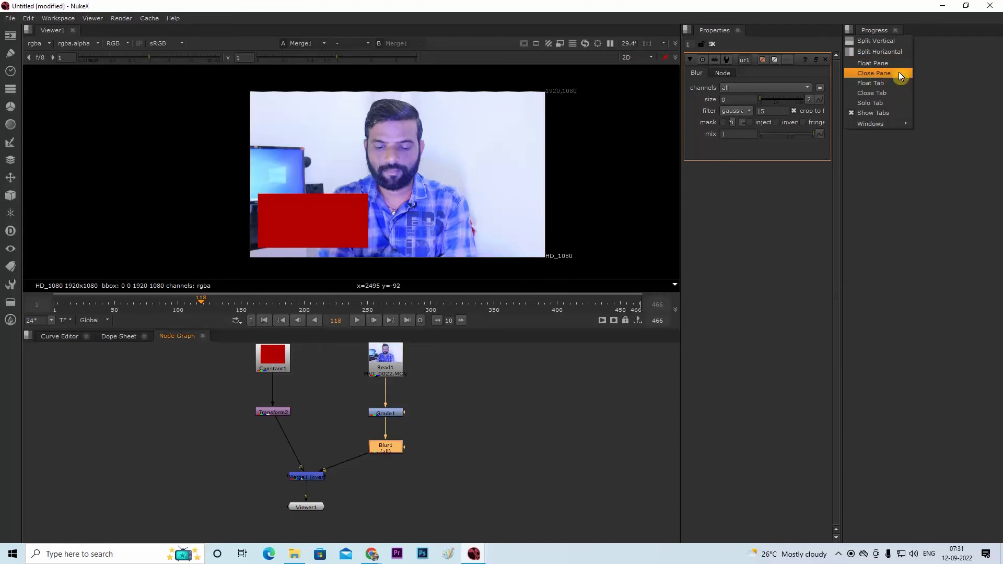
{"action": "left_click", "coordinate": [888, 92]}
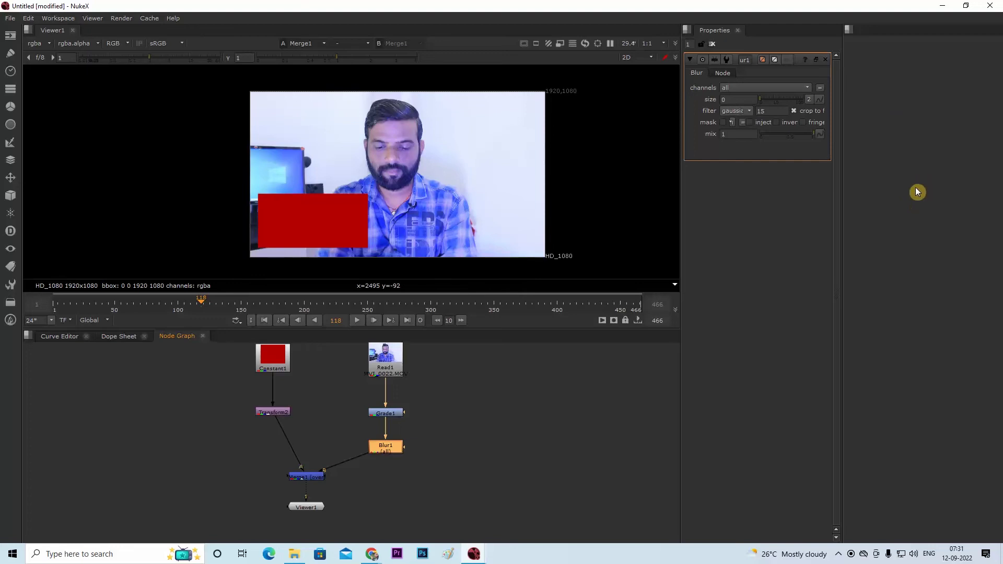
{"action": "left_click", "coordinate": [849, 28]}
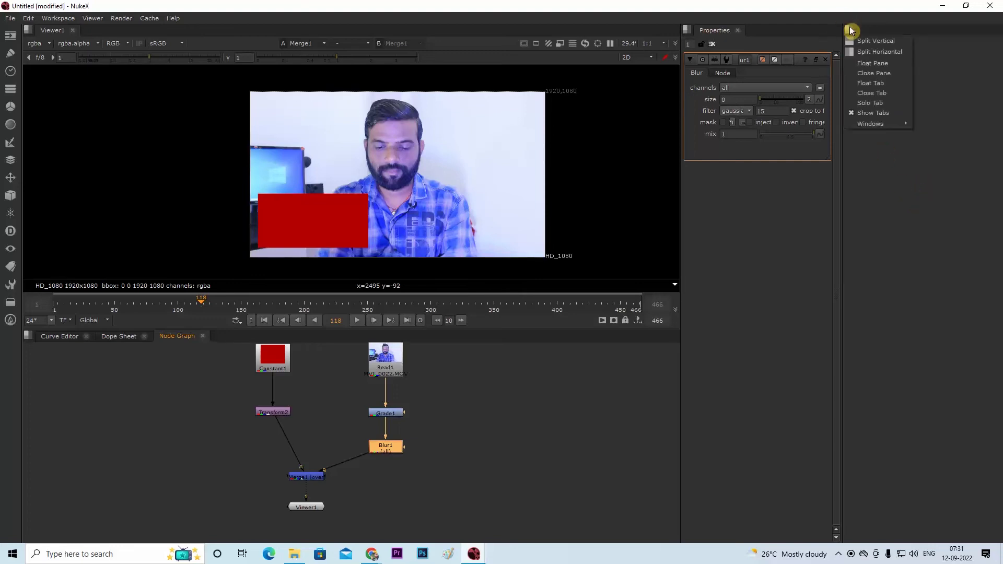
{"action": "left_click", "coordinate": [892, 73]}
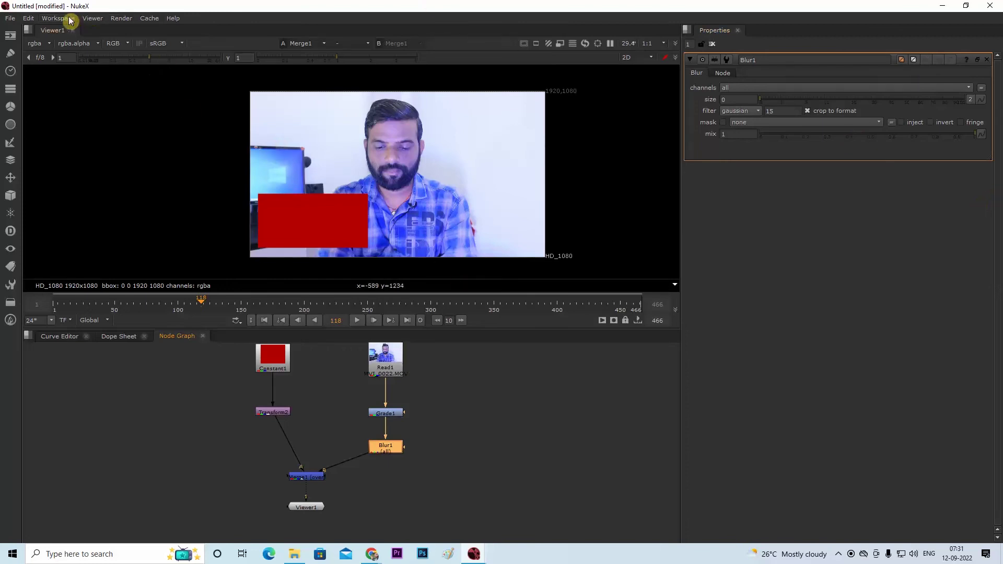
Split the viewer area vertically and move Viewer1 into the new right-hand pane.
{"action": "left_click", "coordinate": [28, 31]}
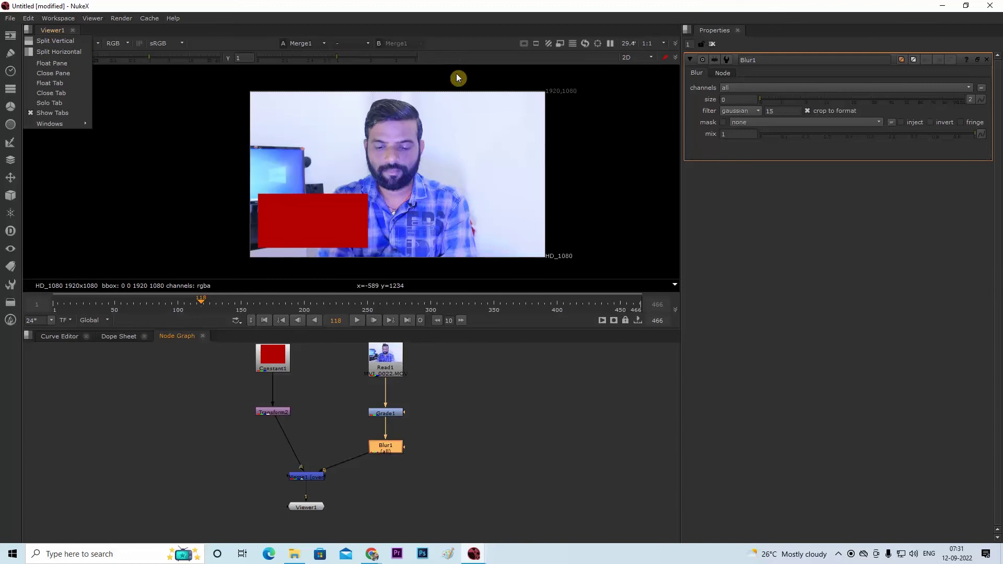
{"action": "left_click", "coordinate": [52, 52]}
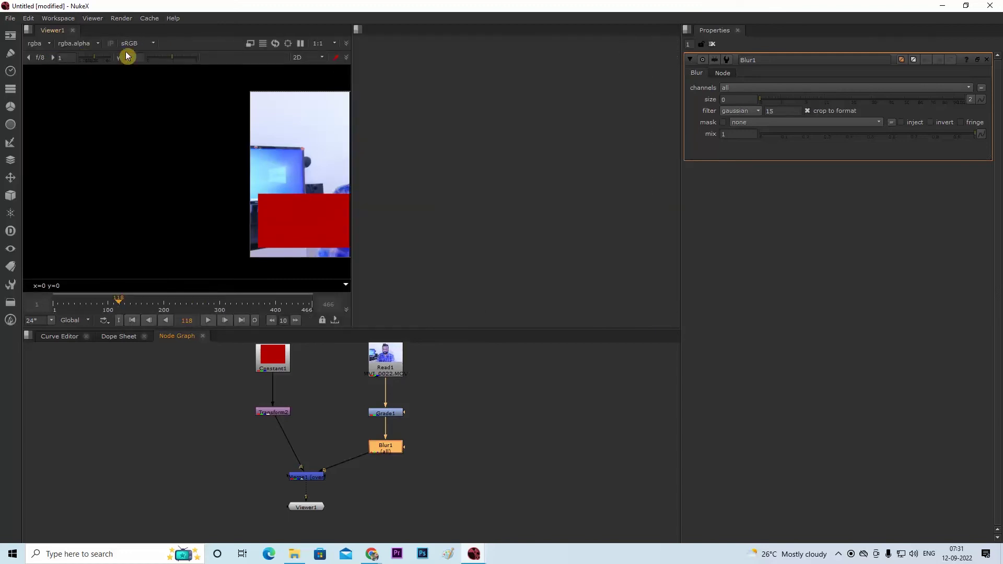
{"action": "left_click", "coordinate": [358, 29]}
{"action": "mouse_move", "coordinate": [392, 125]}
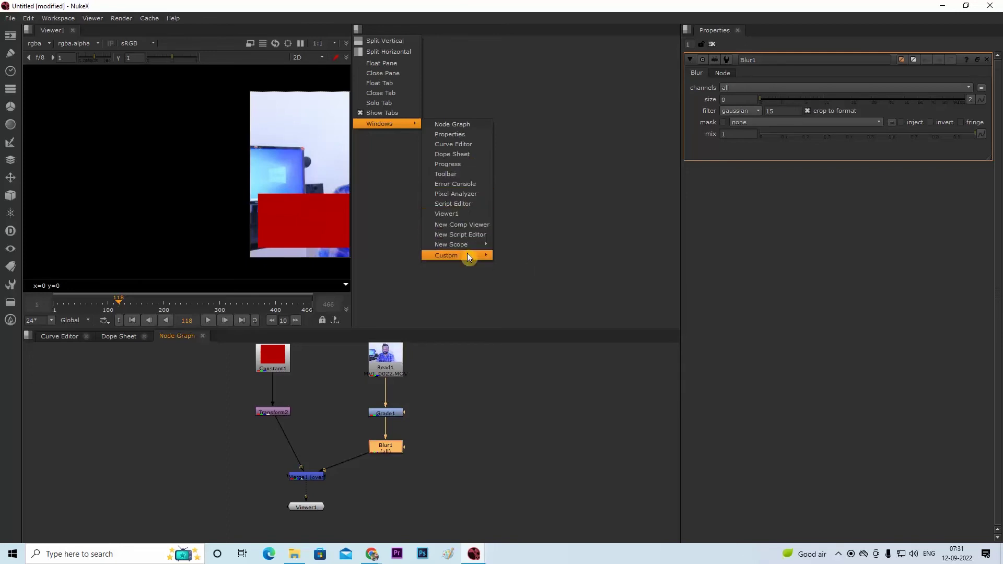
{"action": "left_click", "coordinate": [461, 213]}
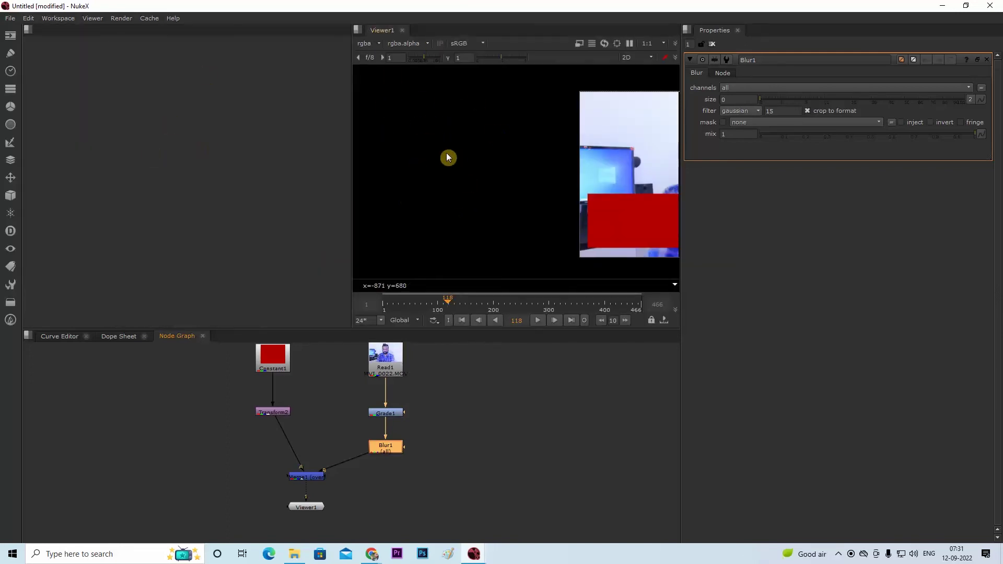
Drag the Viewer1 node to the left of Merge1 in the Node Graph.
{"action": "left_click", "coordinate": [301, 476]}
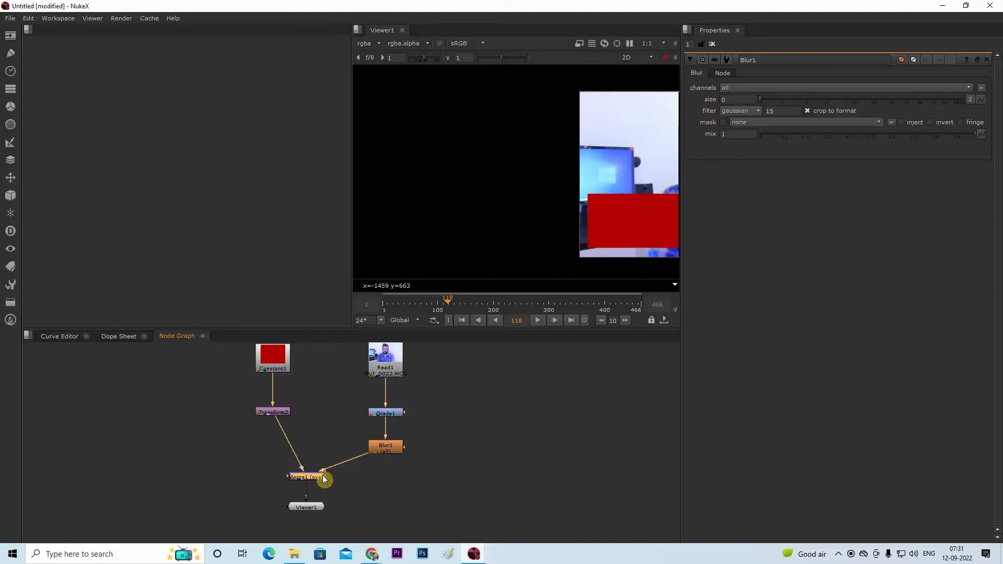
{"action": "left_click", "coordinate": [319, 485]}
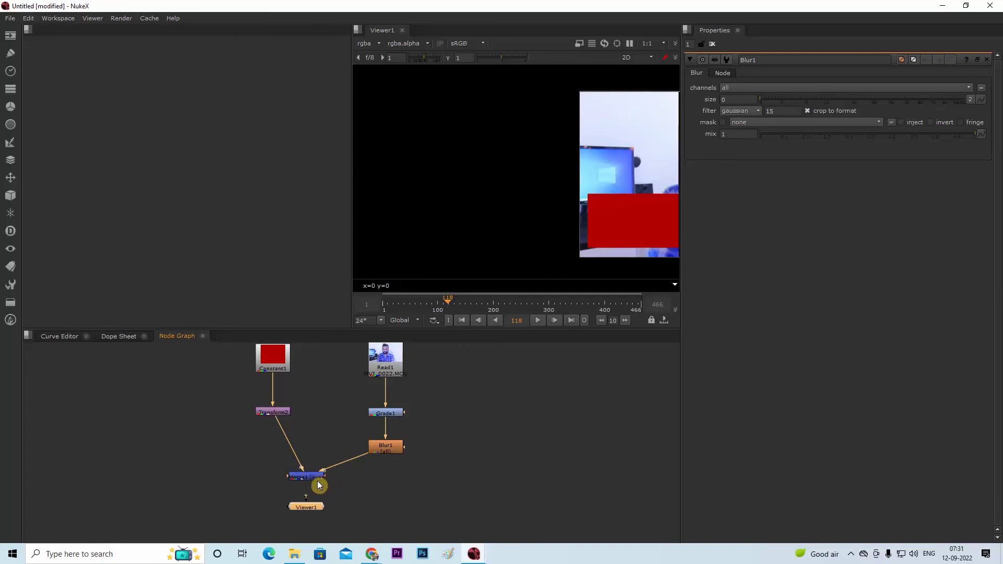
{"action": "mouse_move", "coordinate": [309, 509]}
{"action": "left_mouse_down"}
{"action": "mouse_move", "coordinate": [151, 503]}
{"action": "mouse_move", "coordinate": [215, 523]}
{"action": "left_mouse_up"}
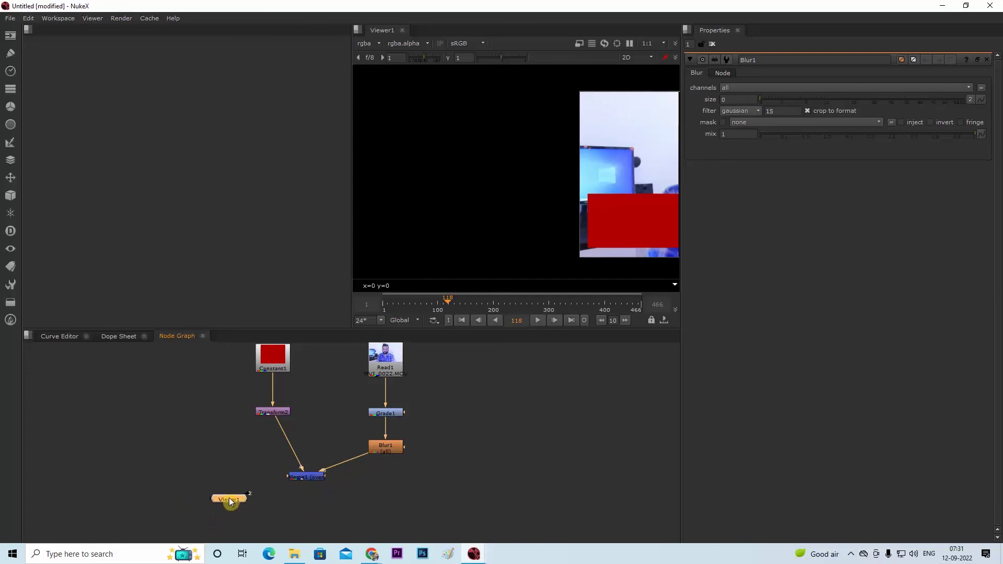
{"action": "scroll", "coordinate": [229, 498], "scroll_direction": "up", "scroll_amount": 3}
{"action": "scroll", "coordinate": [227, 503], "scroll_direction": "up", "scroll_amount": 3}
{"action": "scroll", "coordinate": [278, 494], "scroll_direction": "down", "scroll_amount": 3}
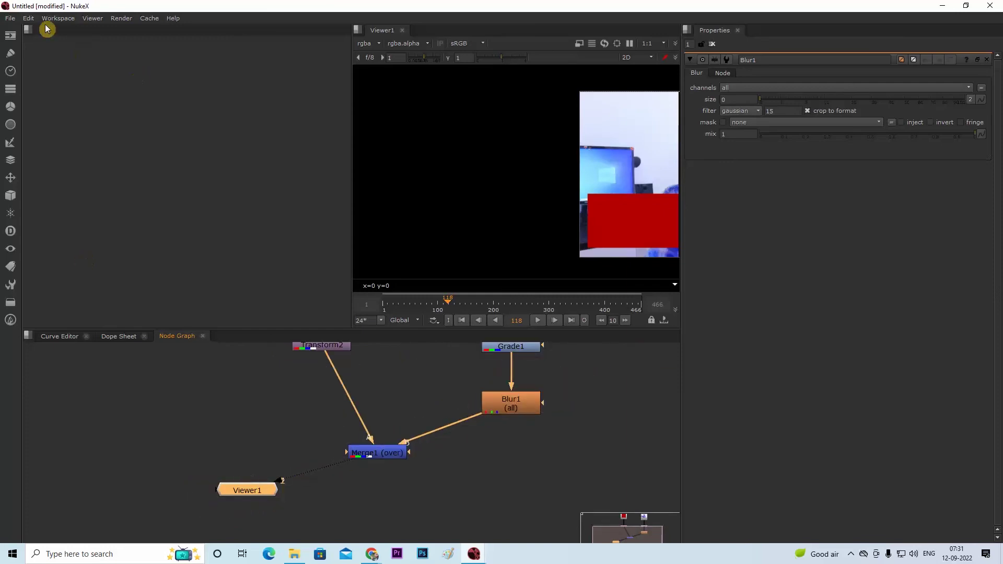
Return Viewer1 to the left pane and close the empty pane so the viewer widens.
{"action": "left_click", "coordinate": [28, 30]}
{"action": "mouse_move", "coordinate": [61, 128]}
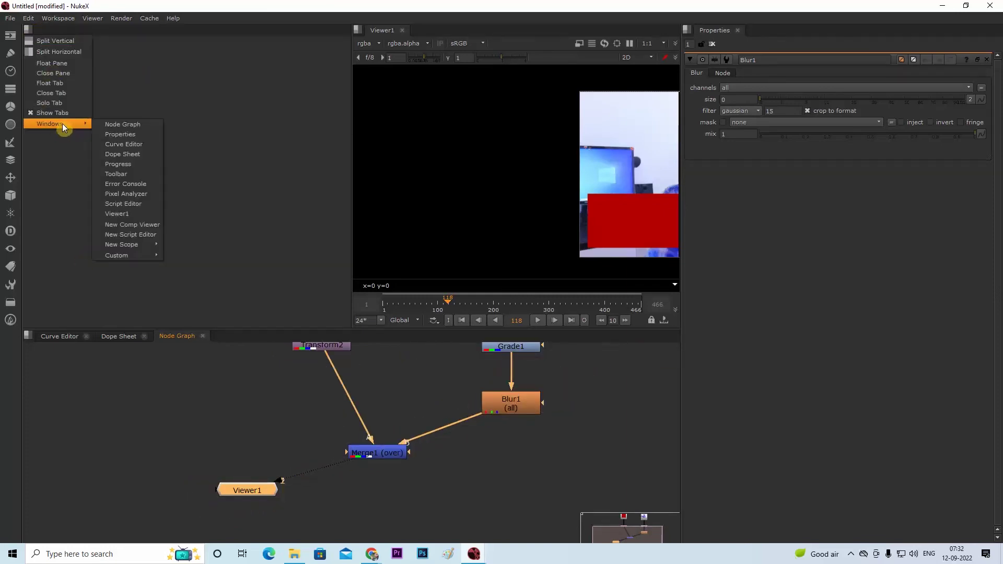
{"action": "mouse_move", "coordinate": [150, 245]}
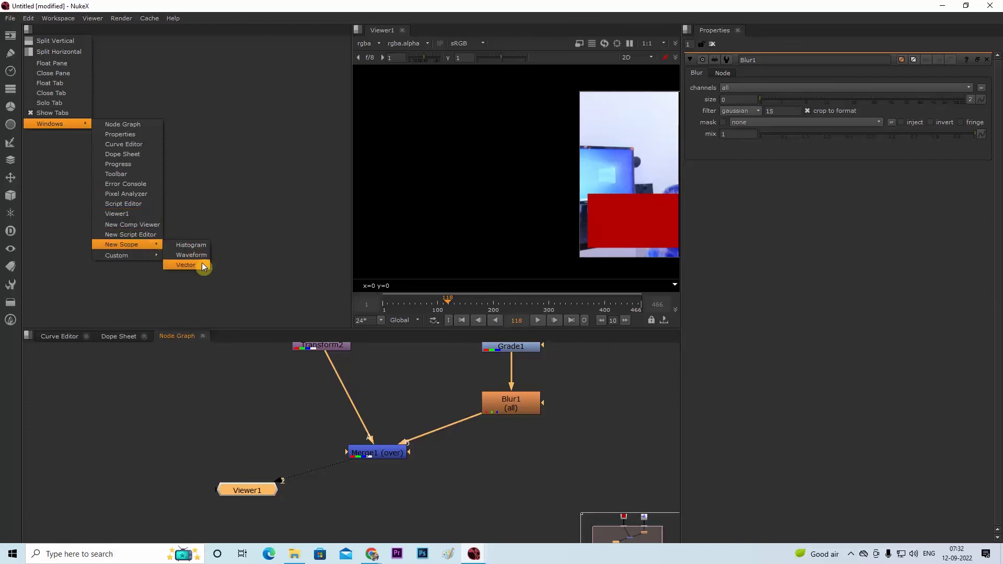
{"action": "left_click", "coordinate": [140, 214]}
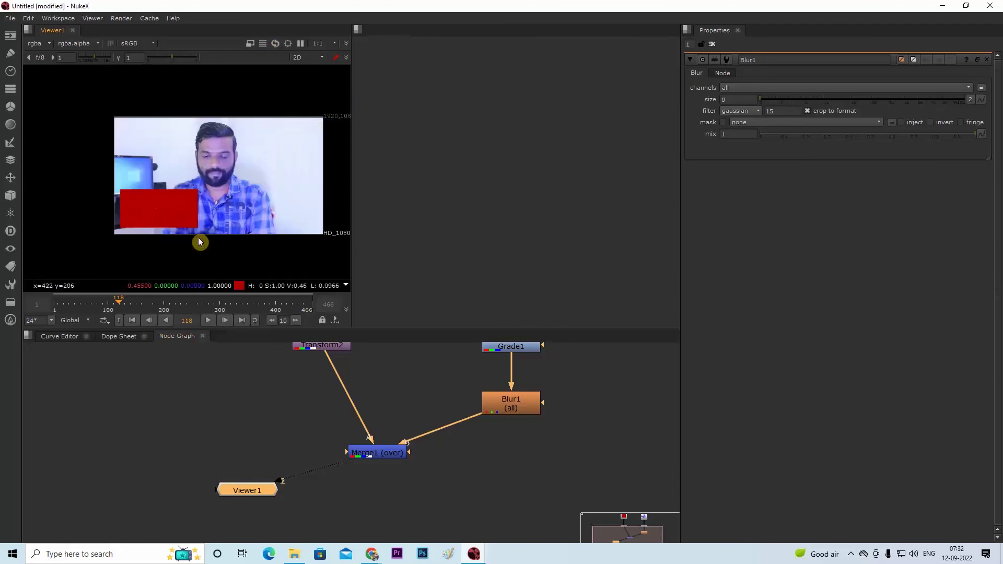
{"action": "left_click", "coordinate": [358, 30]}
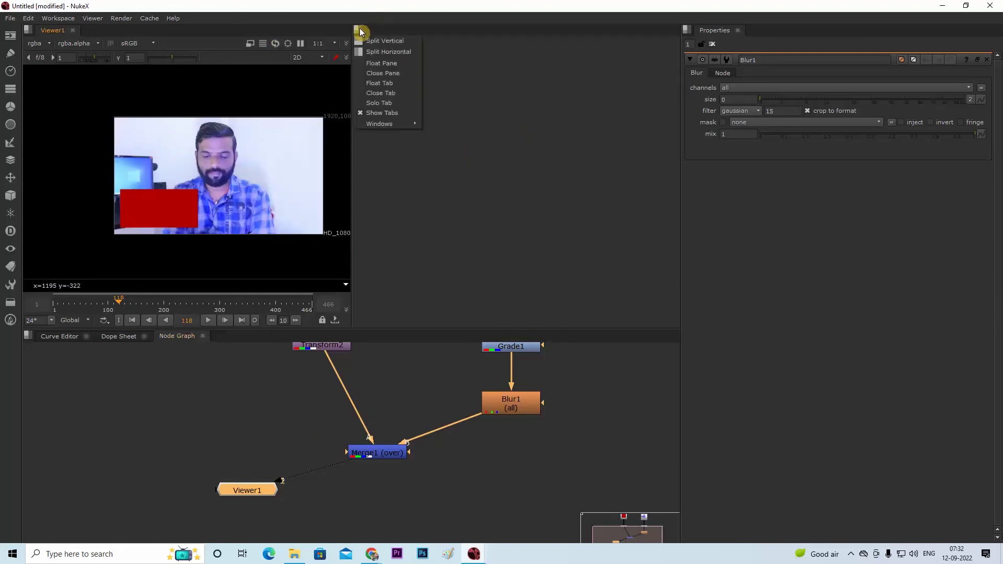
{"action": "mouse_move", "coordinate": [391, 121]}
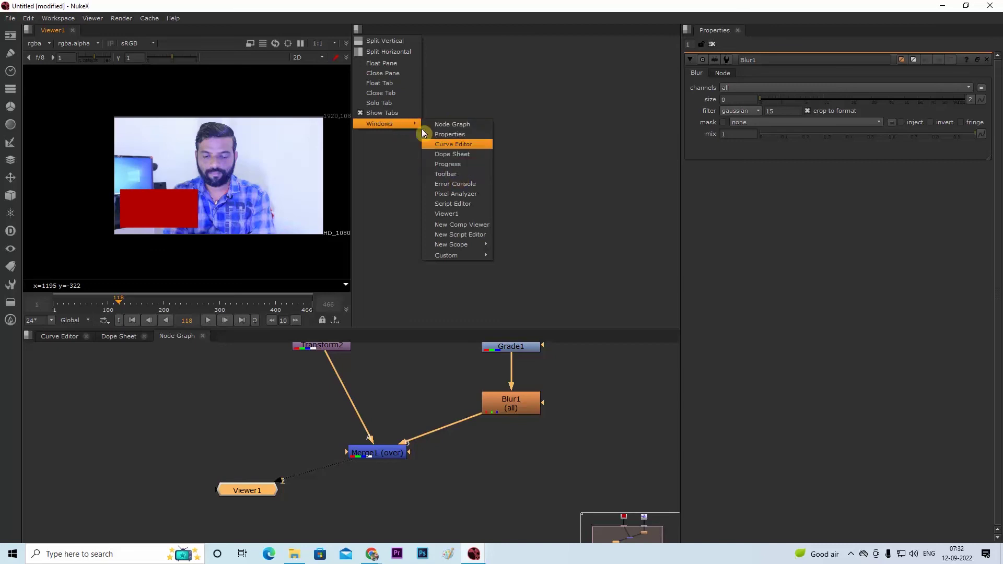
{"action": "left_click", "coordinate": [404, 73]}
Move the Viewer1 node below Merge1 and drag its input pipes off.
{"action": "scroll", "coordinate": [387, 142], "scroll_direction": "down", "scroll_amount": 1}
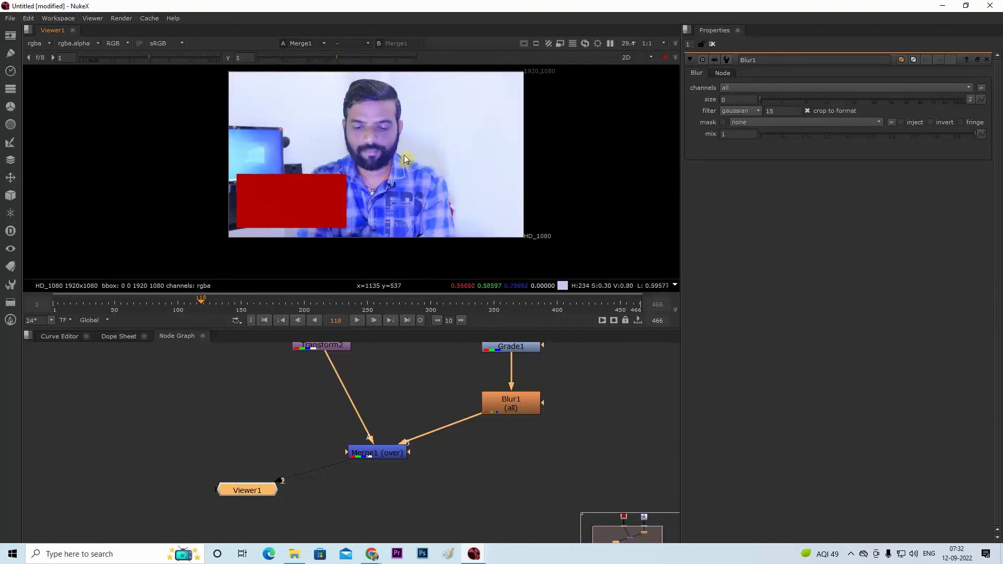
{"action": "left_click_drag", "start_coordinate": [371, 446], "coordinate": [281, 493]}
{"action": "mouse_move", "coordinate": [215, 484]}
{"action": "left_mouse_down"}
{"action": "mouse_move", "coordinate": [371, 509]}
{"action": "mouse_move", "coordinate": [230, 486]}
{"action": "left_mouse_up"}
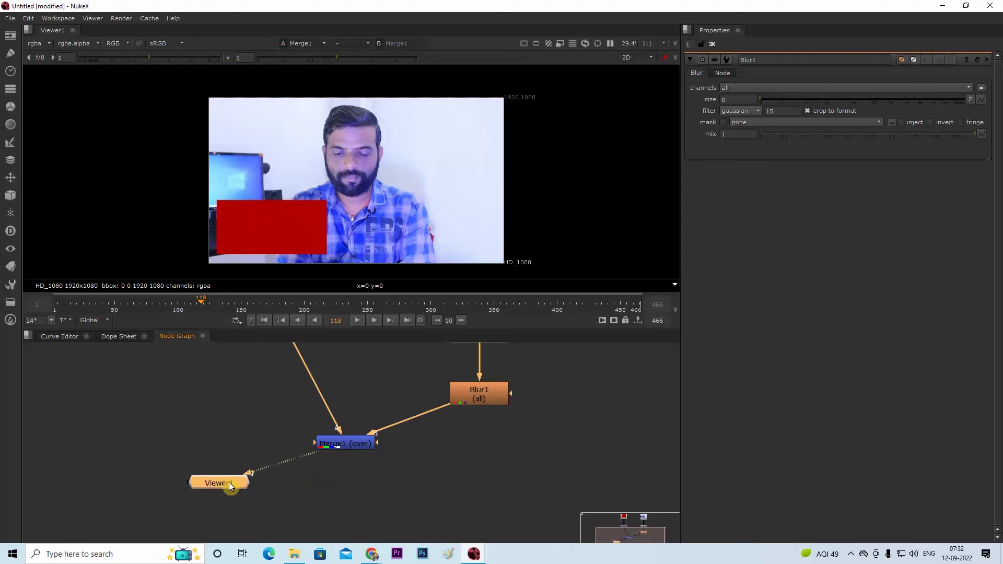
{"action": "scroll", "coordinate": [252, 478], "scroll_direction": "up", "scroll_amount": 5}
{"action": "mouse_move", "coordinate": [333, 476]}
{"action": "left_mouse_down"}
{"action": "mouse_move", "coordinate": [269, 469]}
{"action": "mouse_move", "coordinate": [388, 513]}
{"action": "left_mouse_up"}
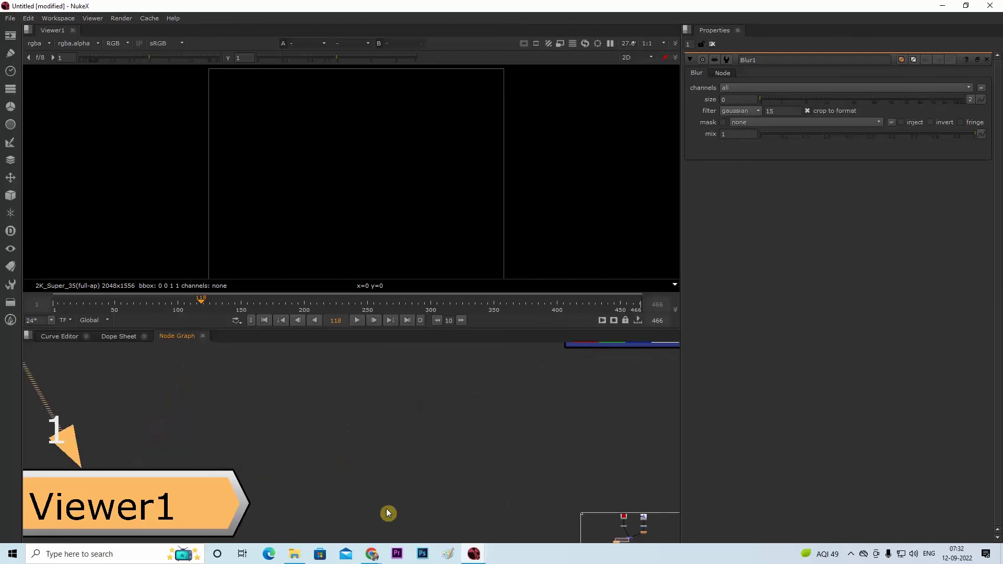
Connect Merge1 to Viewer1's first input with key 1 and place Viewer1 directly beneath Merge1.
{"action": "scroll", "coordinate": [387, 509], "scroll_direction": "down", "scroll_amount": 3}
{"action": "scroll", "coordinate": [320, 453], "scroll_direction": "down", "scroll_amount": 2}
{"action": "left_click", "coordinate": [427, 415]}
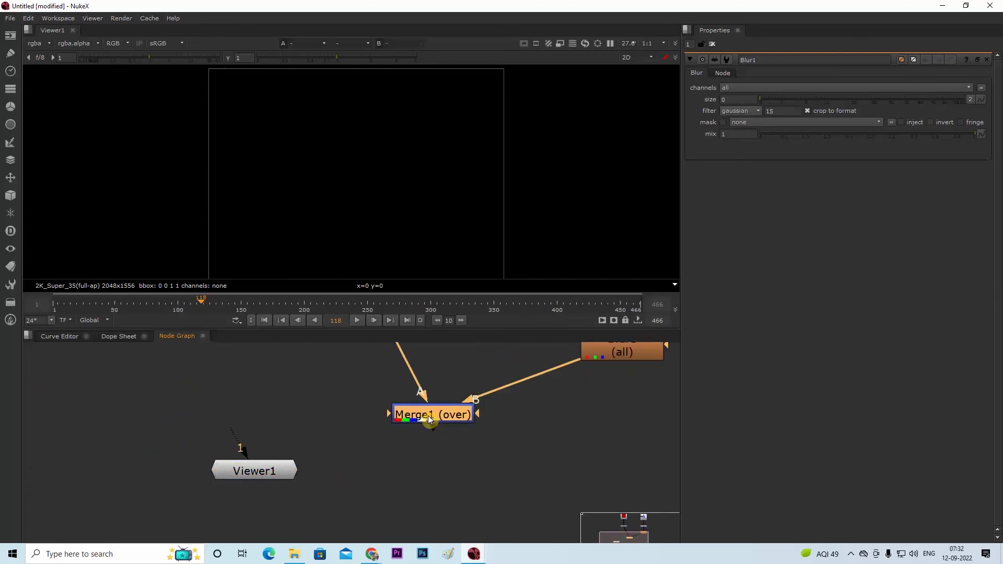
{"action": "key", "text": "1"}
{"action": "left_click_drag", "start_coordinate": [245, 471], "coordinate": [425, 481]}
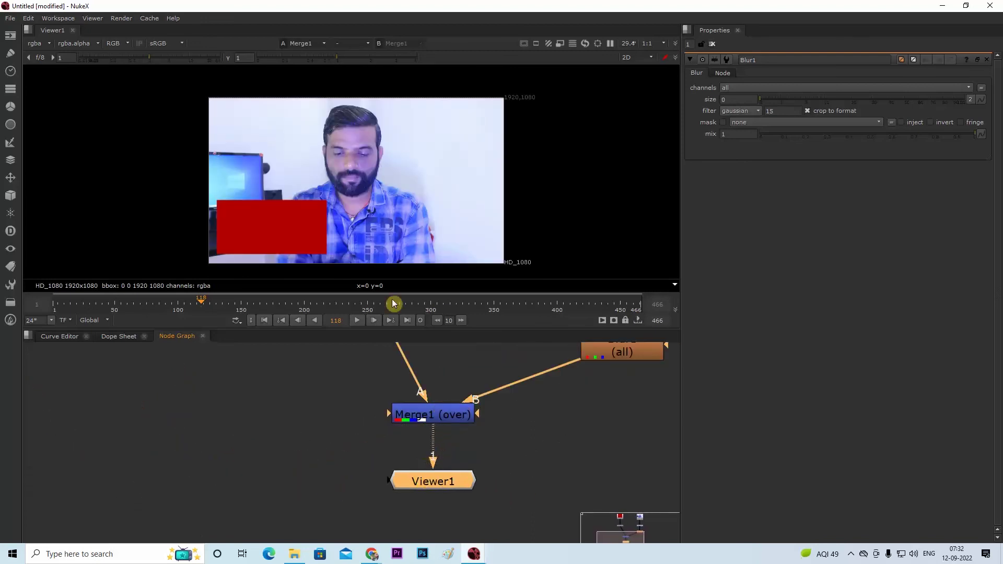
{"action": "scroll", "coordinate": [517, 382], "scroll_direction": "down", "scroll_amount": 2}
{"action": "left_click_drag", "start_coordinate": [517, 381], "coordinate": [226, 471]}
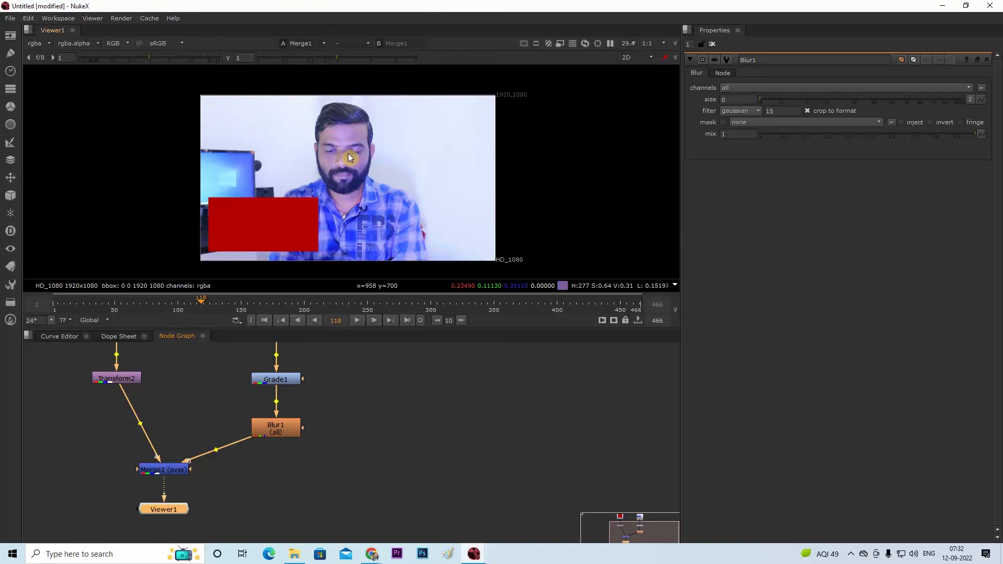
Create Viewer2 with Ctrl+I and compare its empty black frame with Viewer1's composite.
{"action": "key", "text": "ctrl+i"}
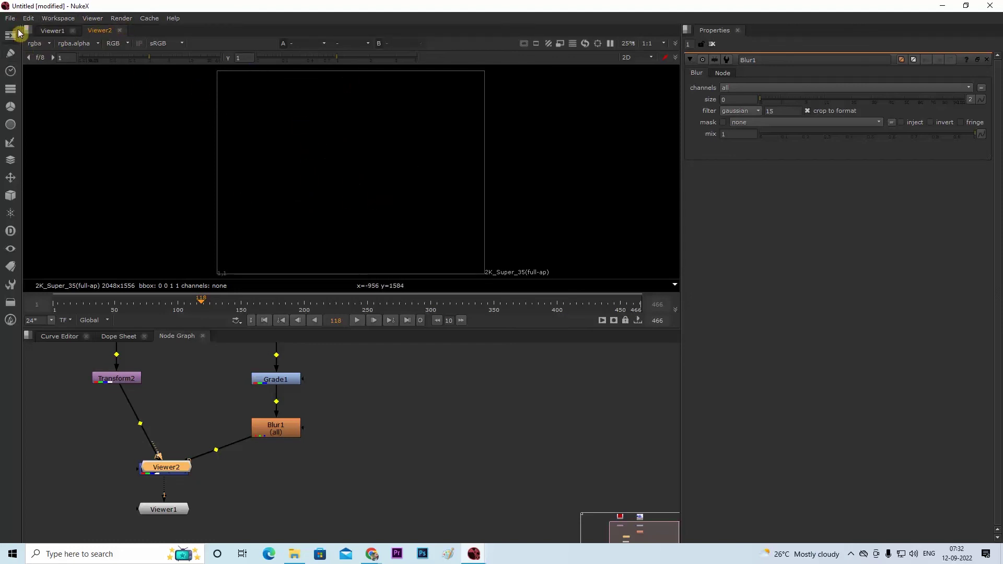
{"action": "left_click", "coordinate": [51, 32]}
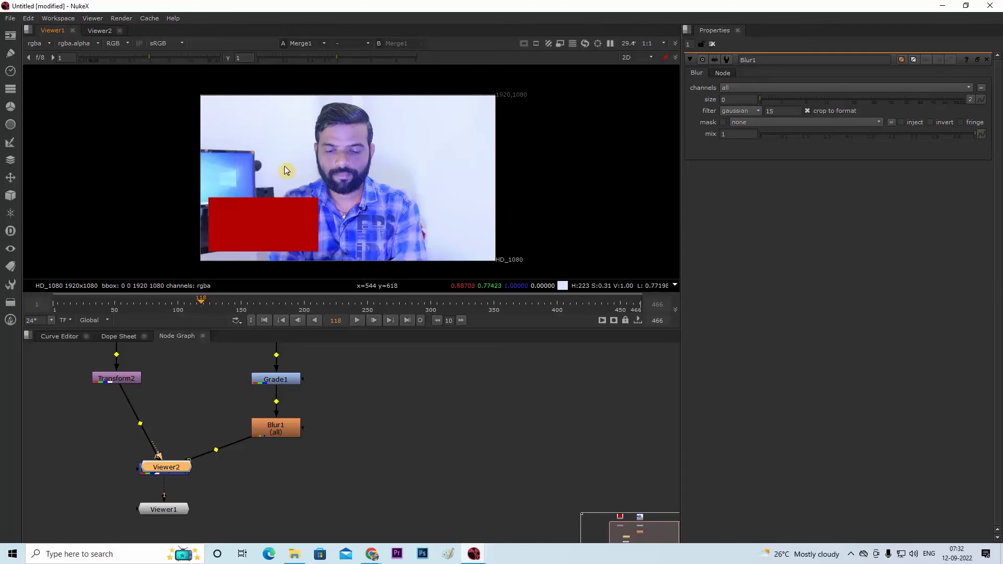
{"action": "left_click", "coordinate": [99, 31]}
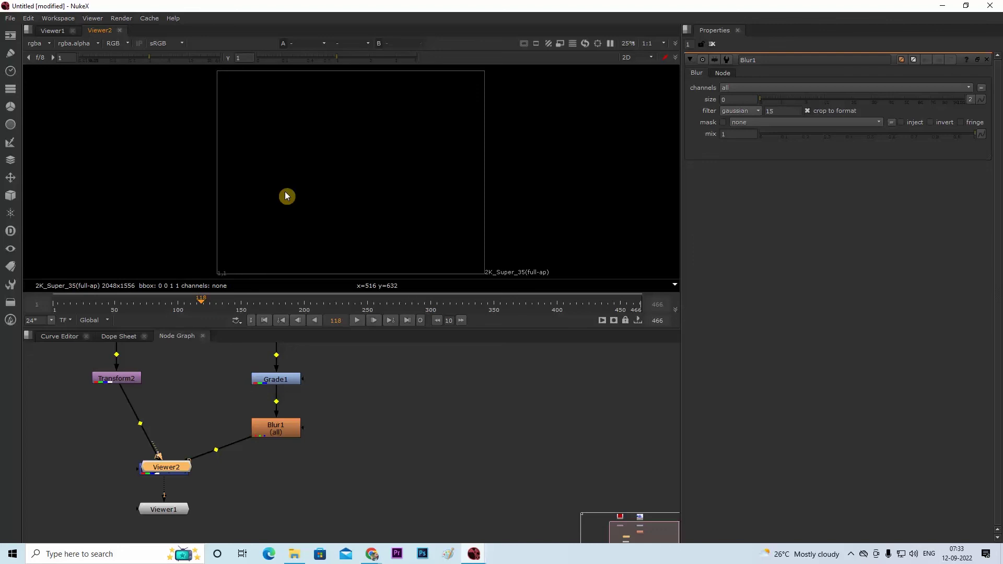
{"action": "scroll", "coordinate": [257, 446], "scroll_direction": "down", "scroll_amount": 2}
{"action": "scroll", "coordinate": [438, 463], "scroll_direction": "up", "scroll_amount": 3}
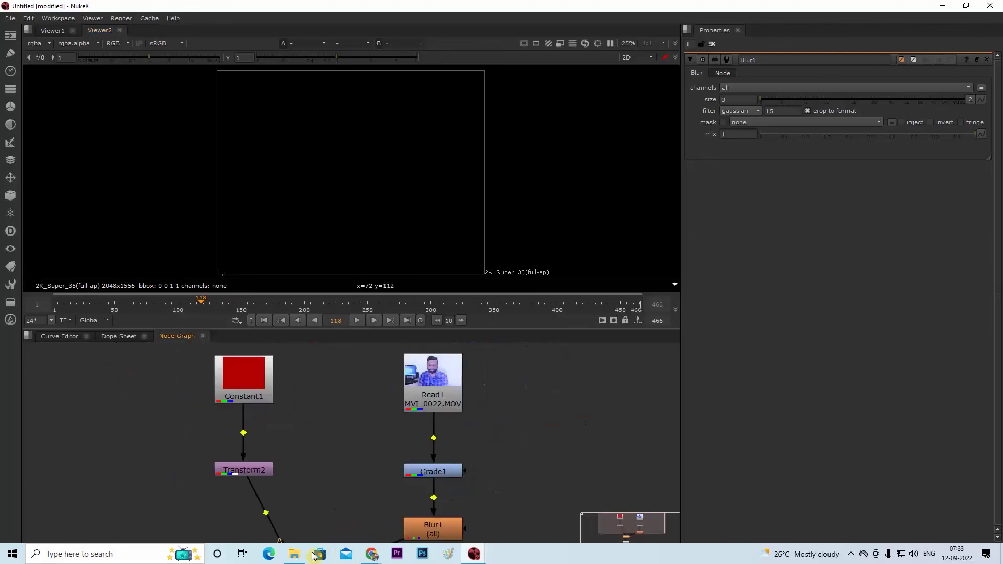
{"action": "scroll", "coordinate": [320, 438], "scroll_direction": "down", "scroll_amount": 2}
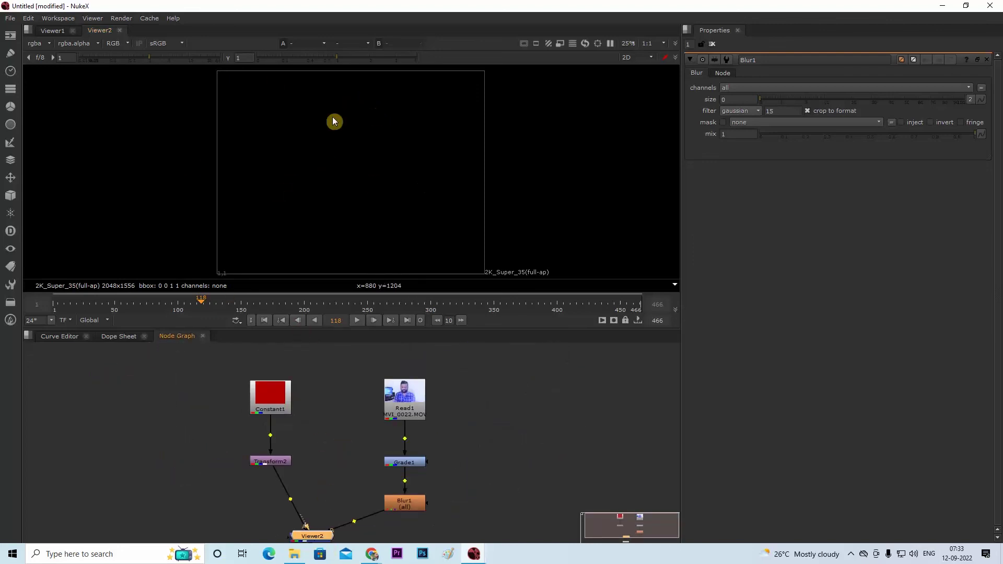